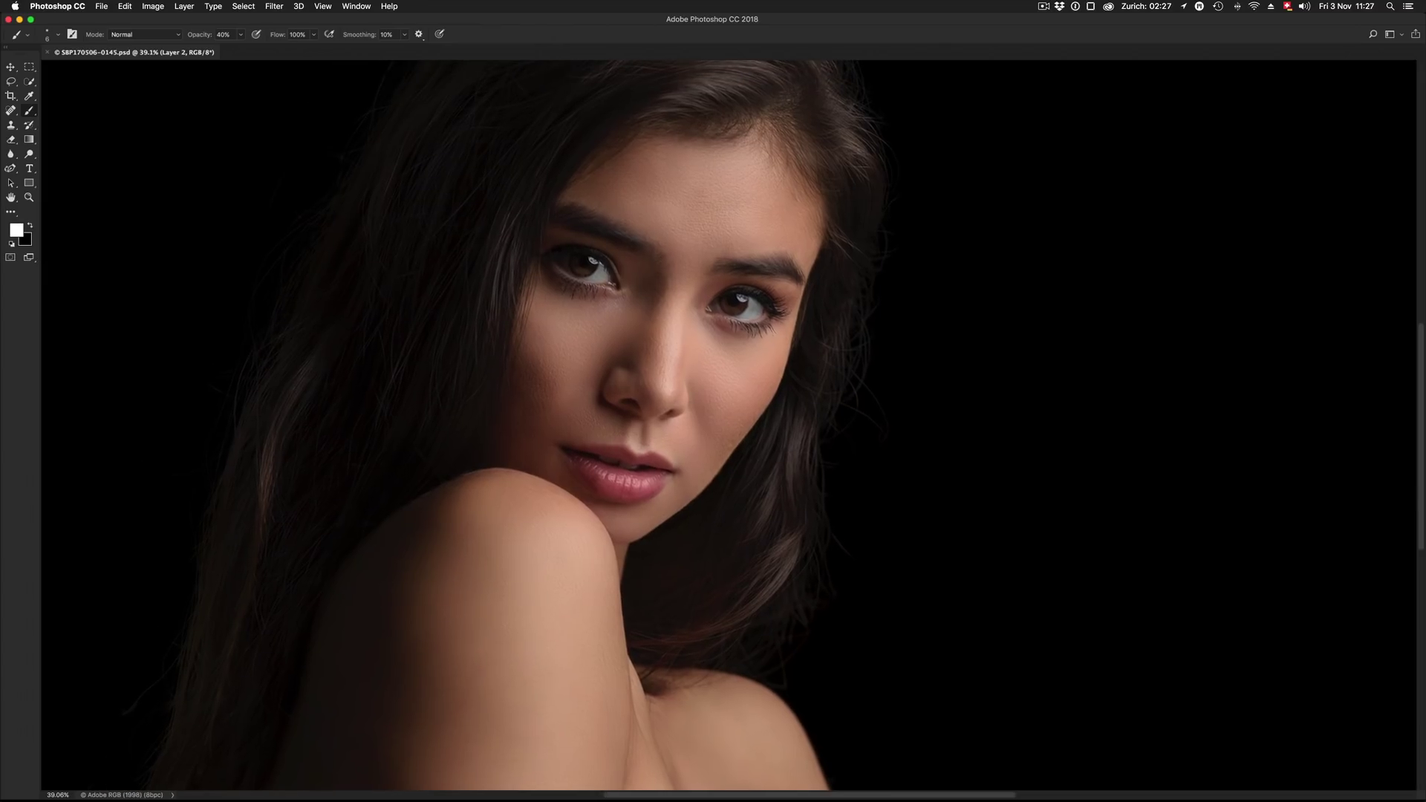
- Remove the small specks below and between the lower lashes of the portrait's brightly lit eye with the Spot Healing Brush
key(super+1)
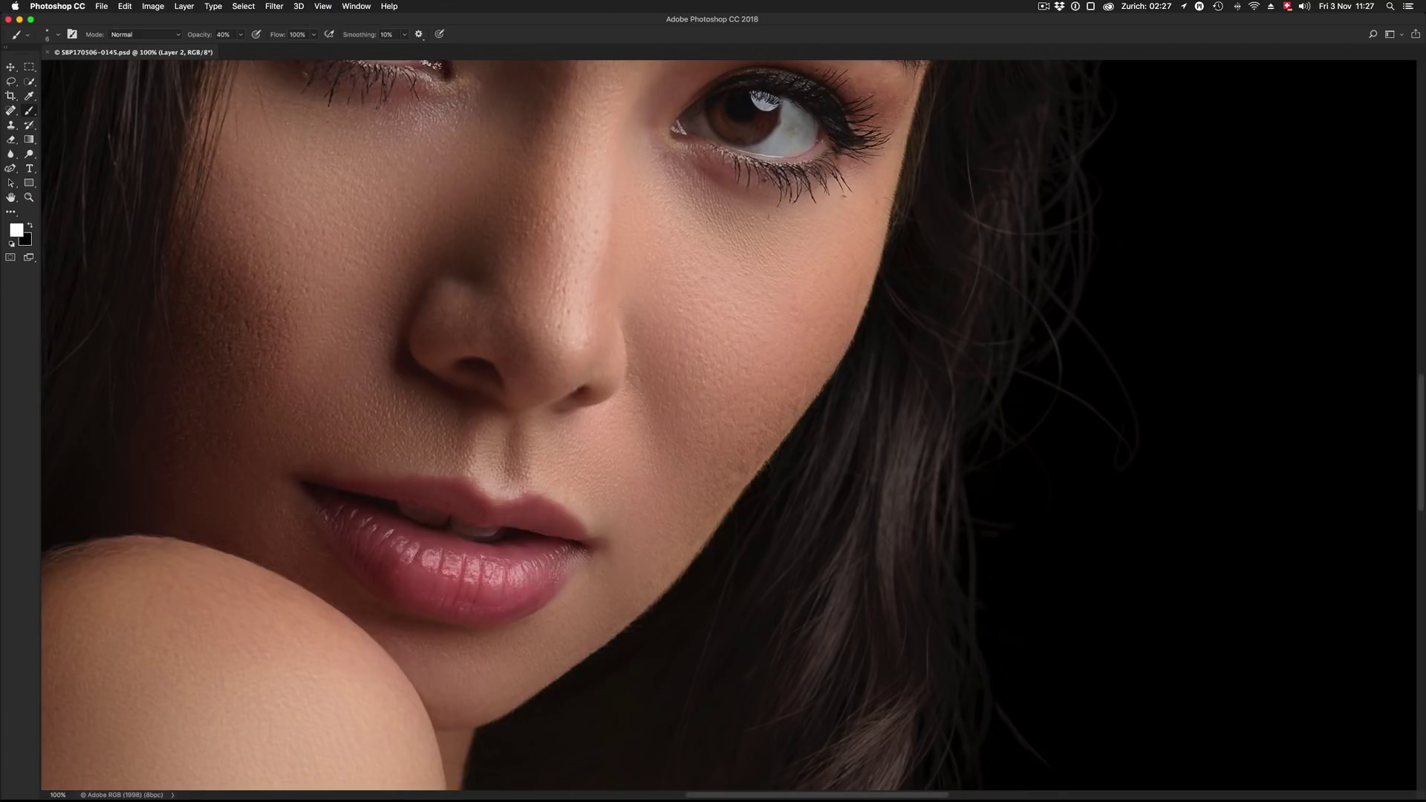
scroll(728, 425, up, 5)
scroll(728, 426, down, 1)
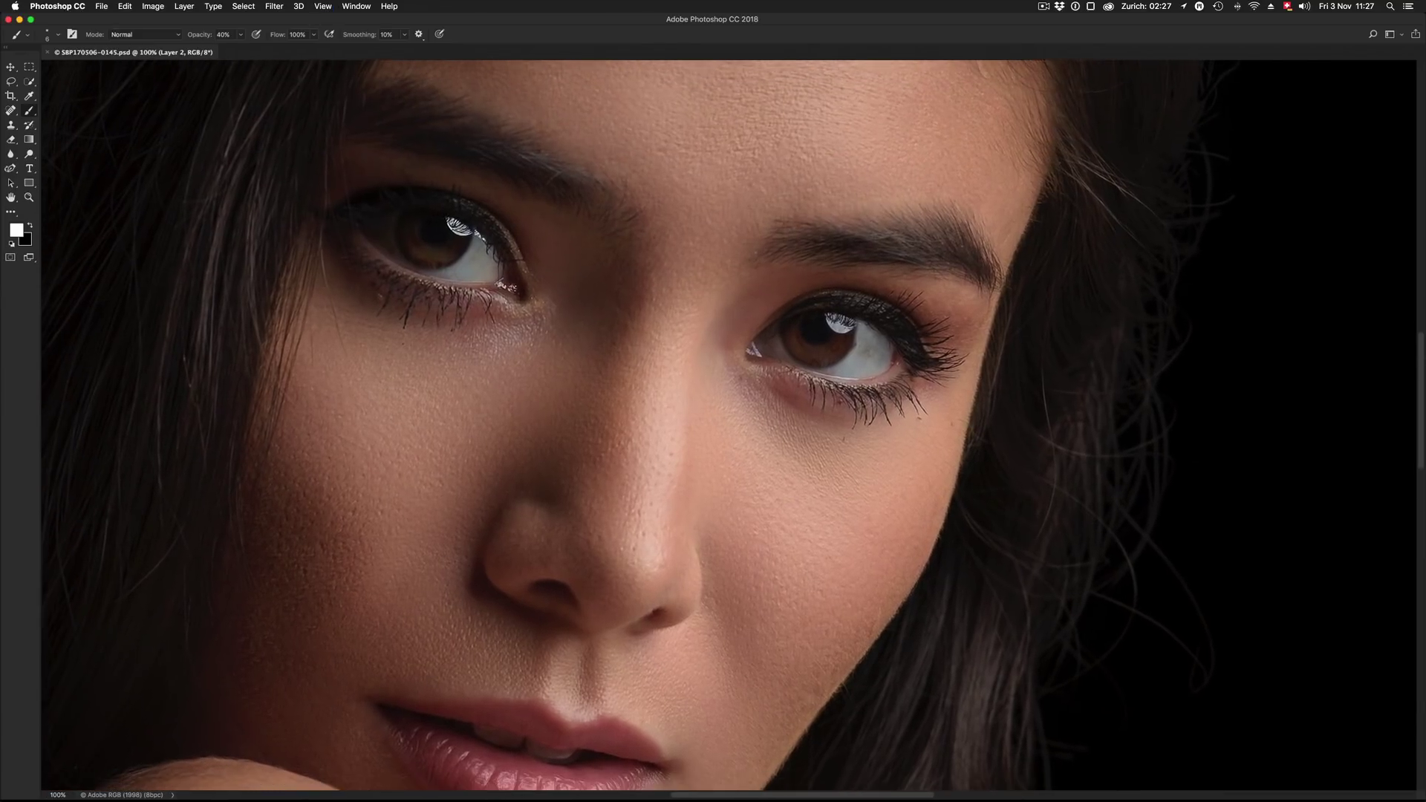
scroll(642, 426, down, 2)
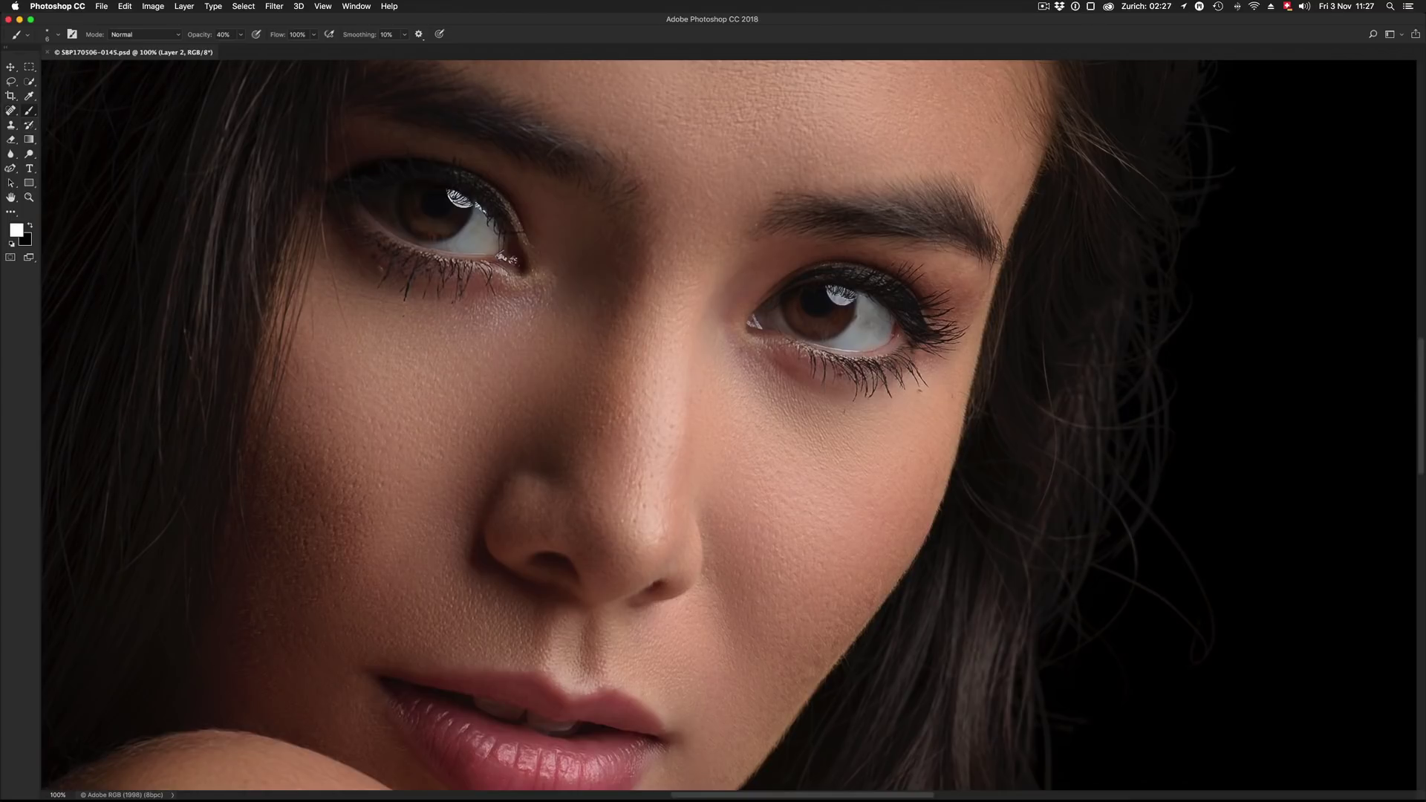
right_click(11, 110)
click(60, 110)
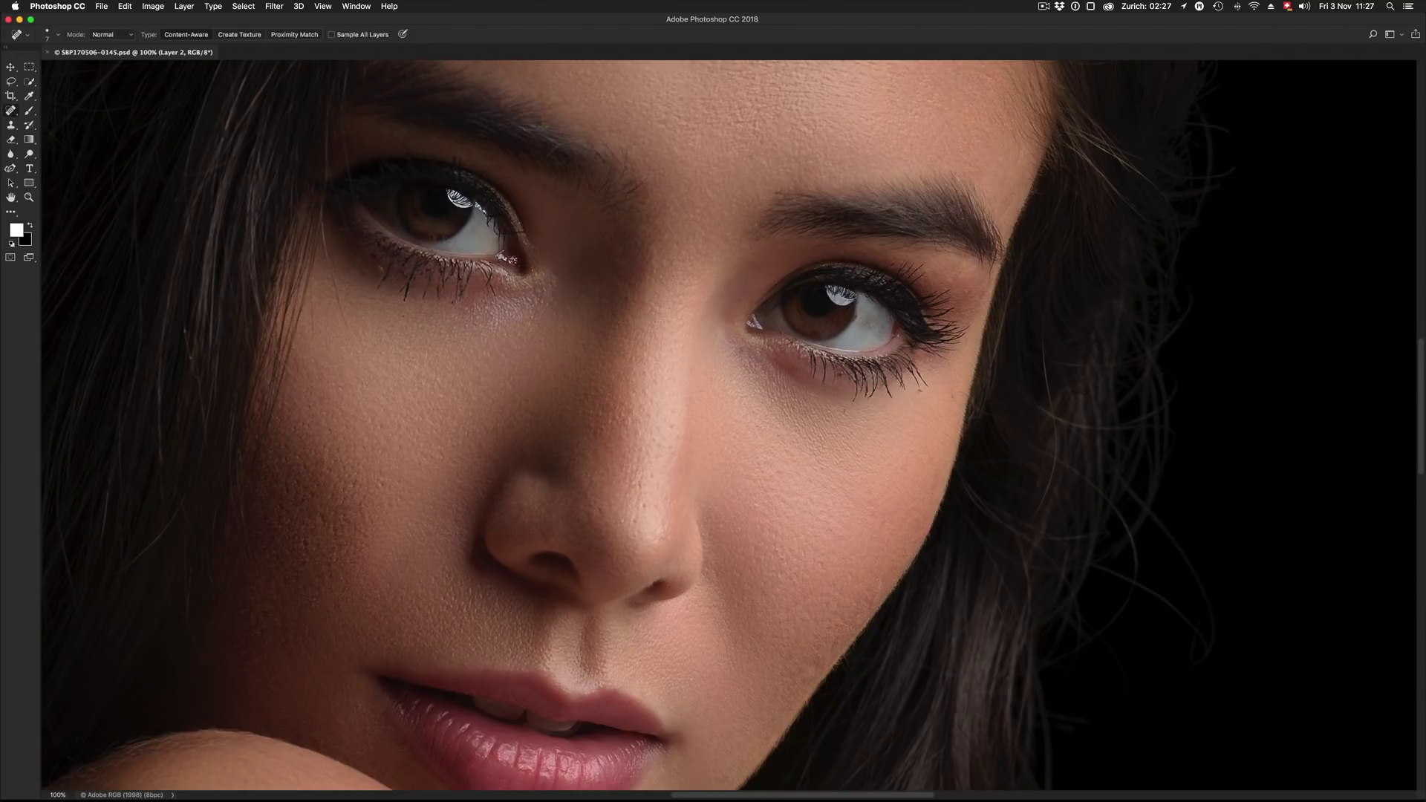
scroll(844, 413, up, 5)
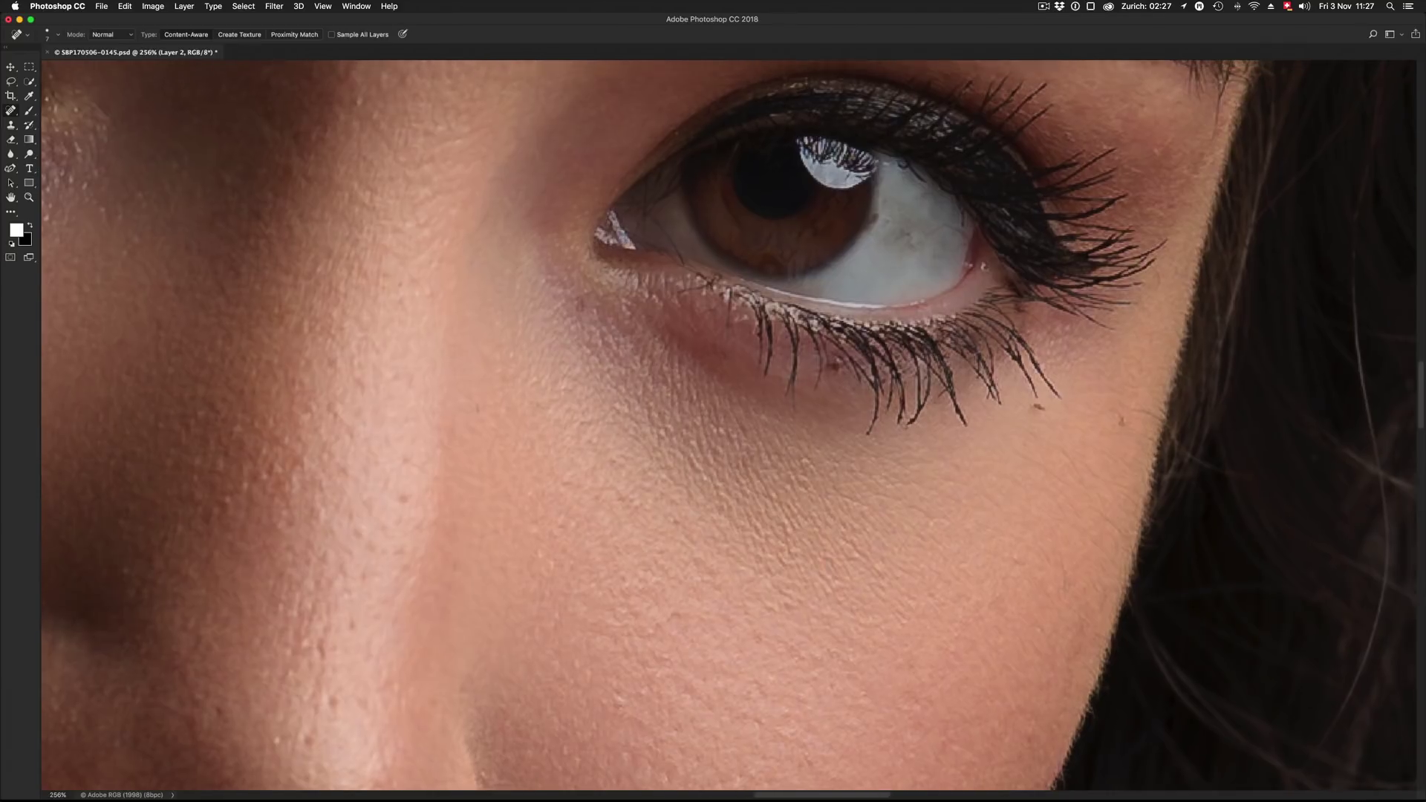
scroll(727, 425, right, 3)
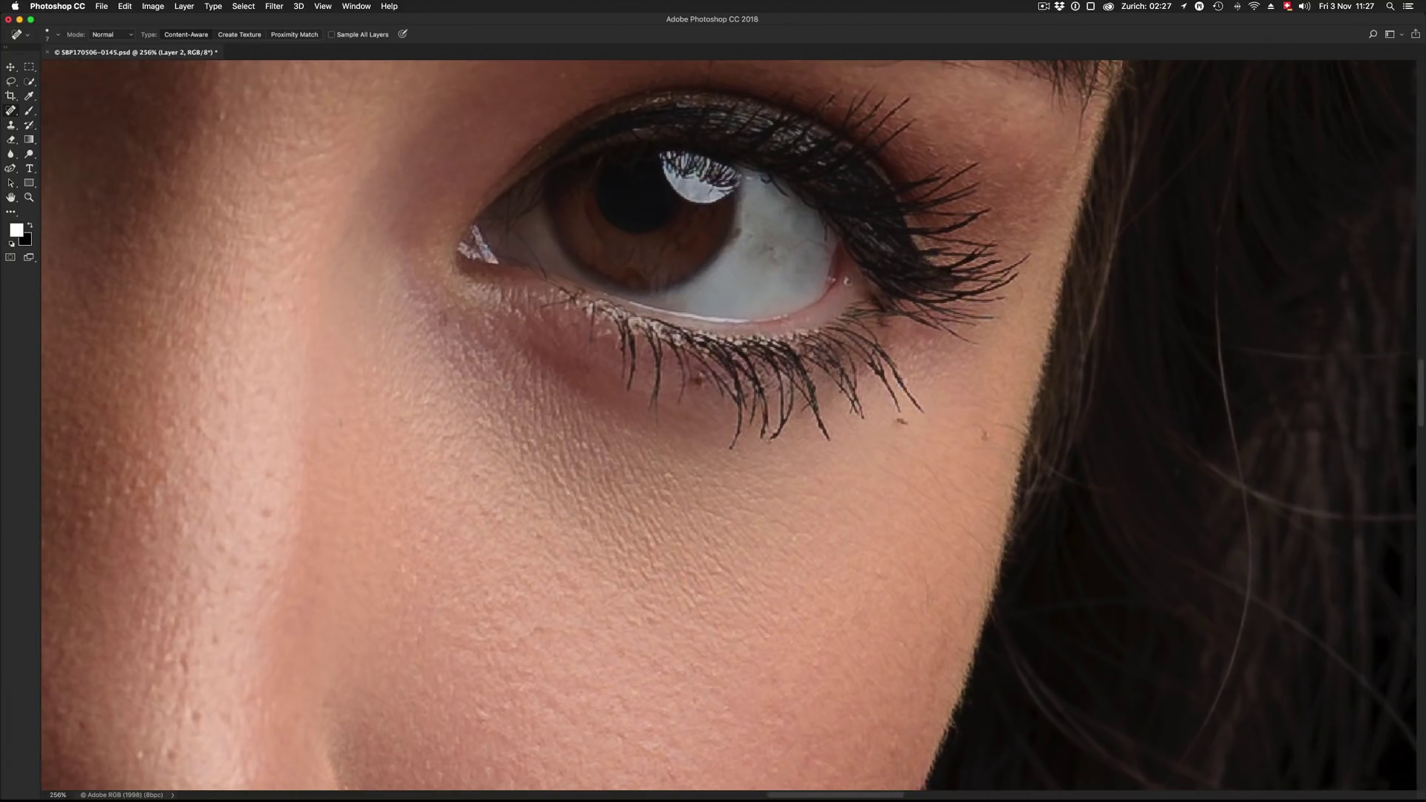
drag(892, 437, 899, 438)
click(900, 422)
drag(698, 368, 700, 407)
mouse_move(593, 346)
ctrl+alt+mouse_down()
mouse_move(592, 303)
mouse_move(590, 344)
mouse_move(628, 386)
mouse_move(621, 313)
ctrl+alt+mouse_up()
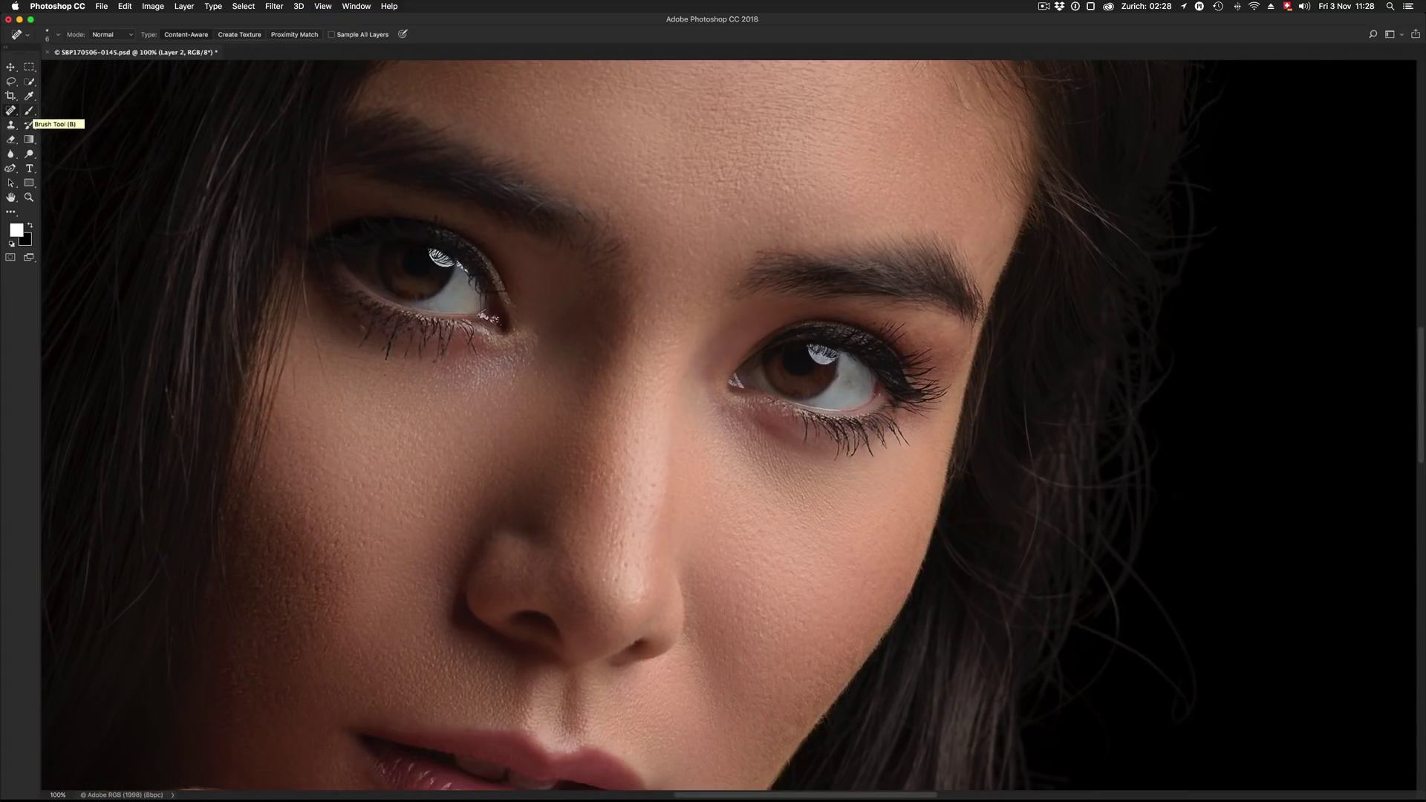
- Paint a thin white wavy stroke with the Brush tool at 10% smoothing, from between the eyebrows down the nose
right_click(29, 110)
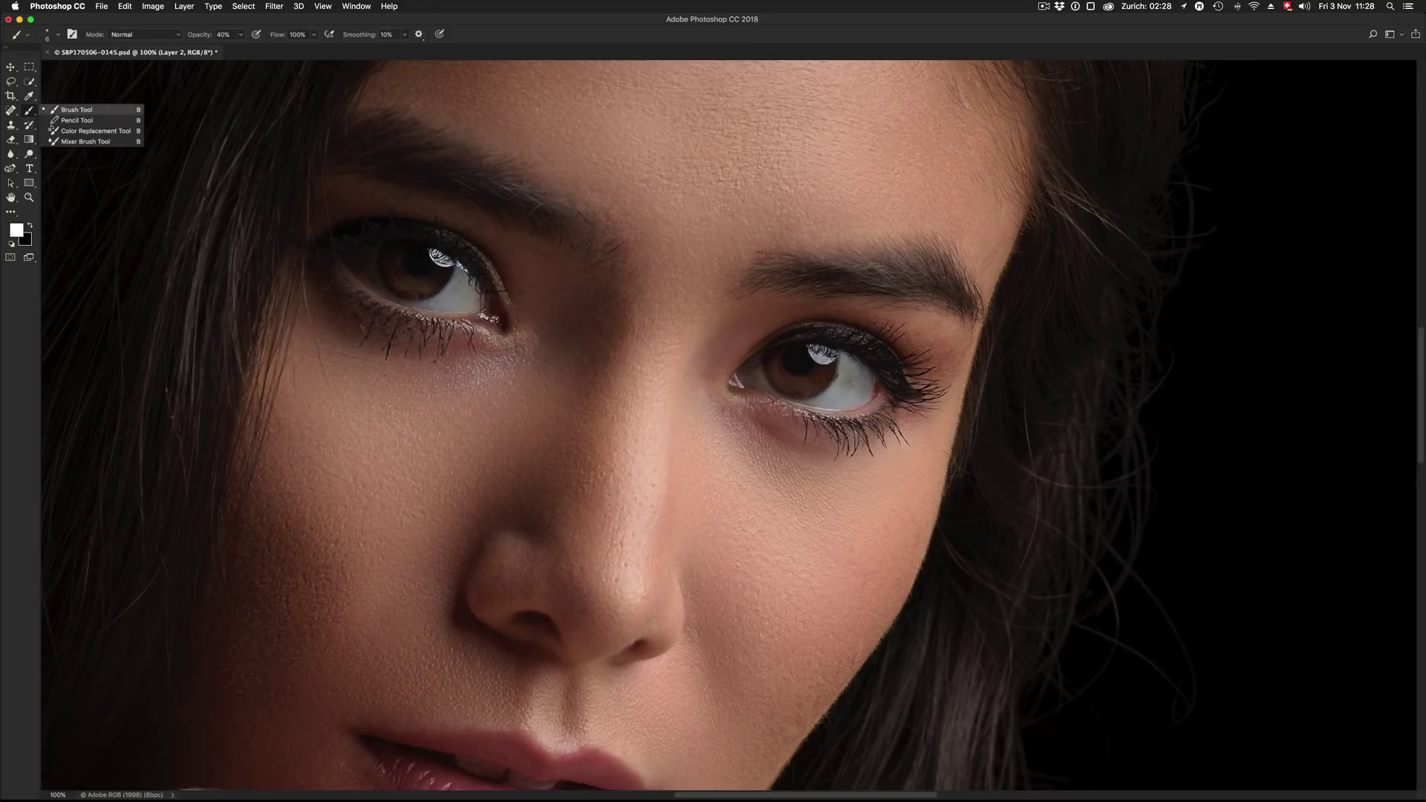
click(74, 110)
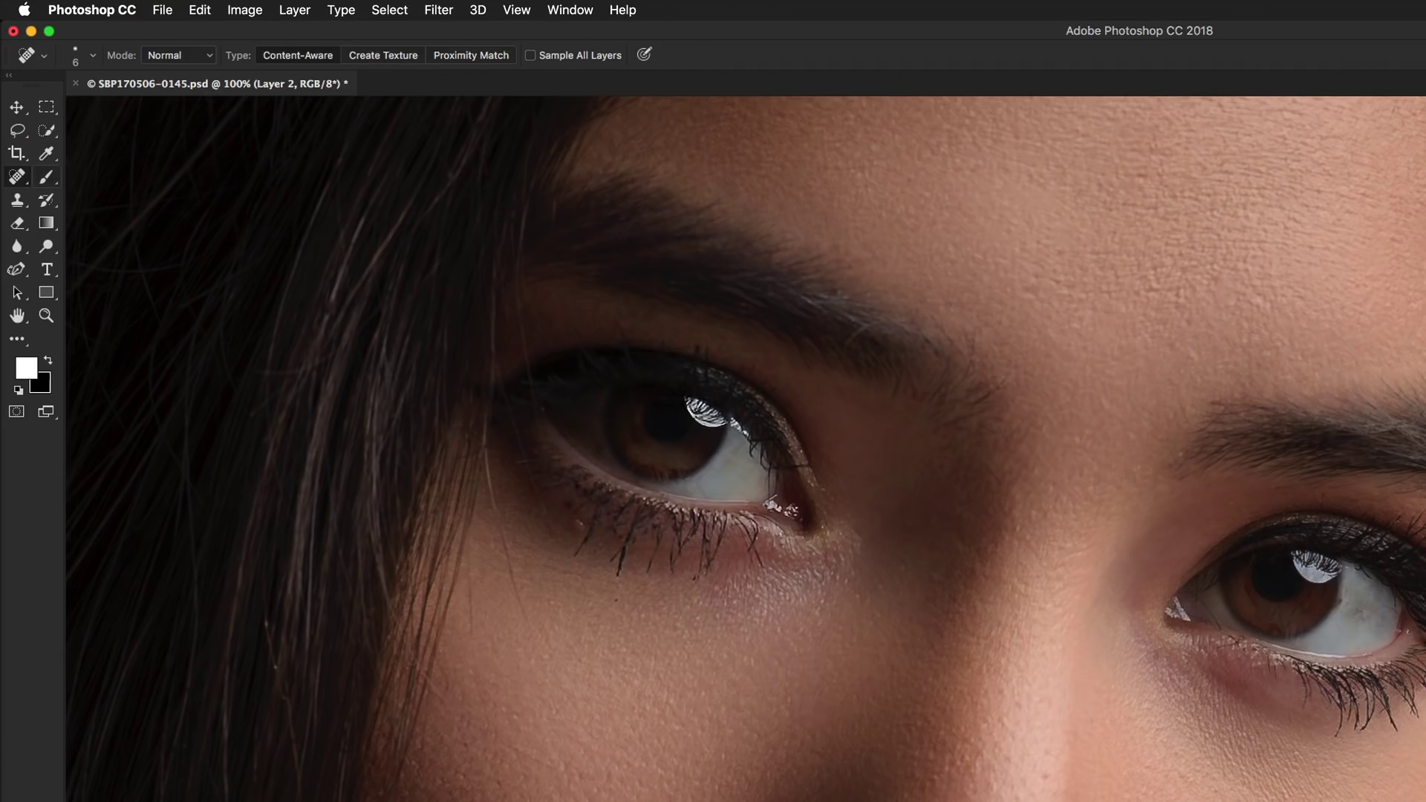
click(46, 176)
key(Escape)
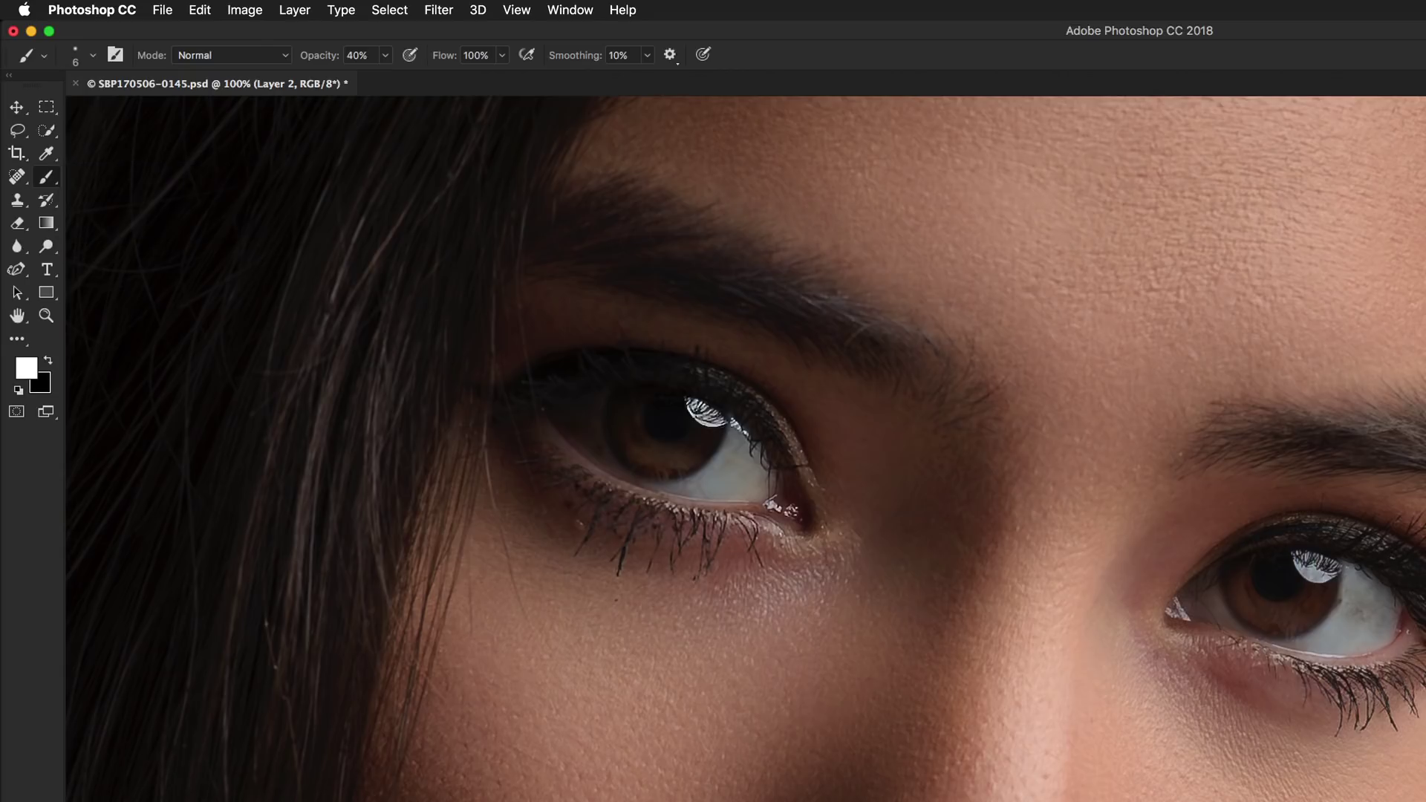
drag(1147, 300, 966, 706)
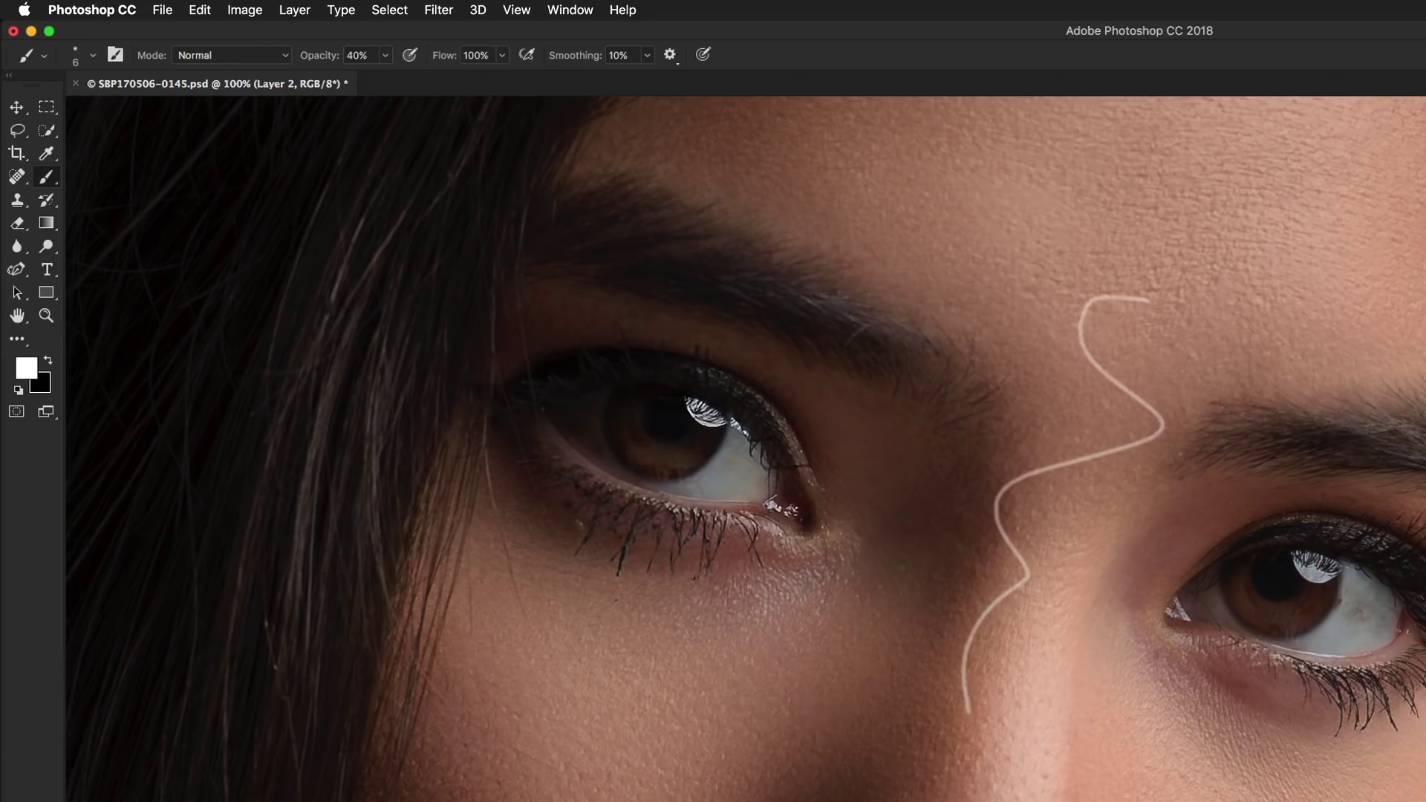
- Paint over several lower lashes of the brightly lit eye with the Spot Healing Brush and undo the last stroke
click(16, 176)
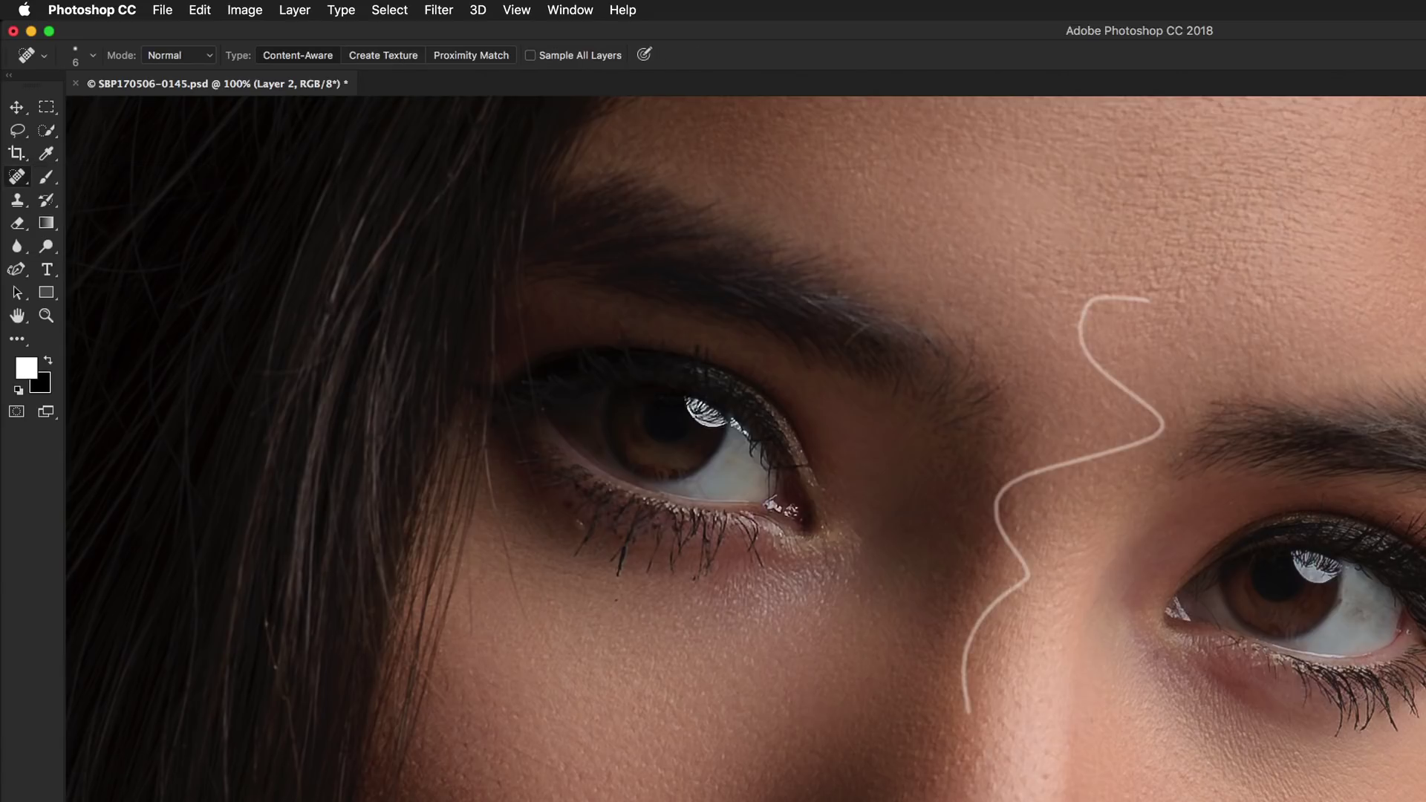
click(124, 175)
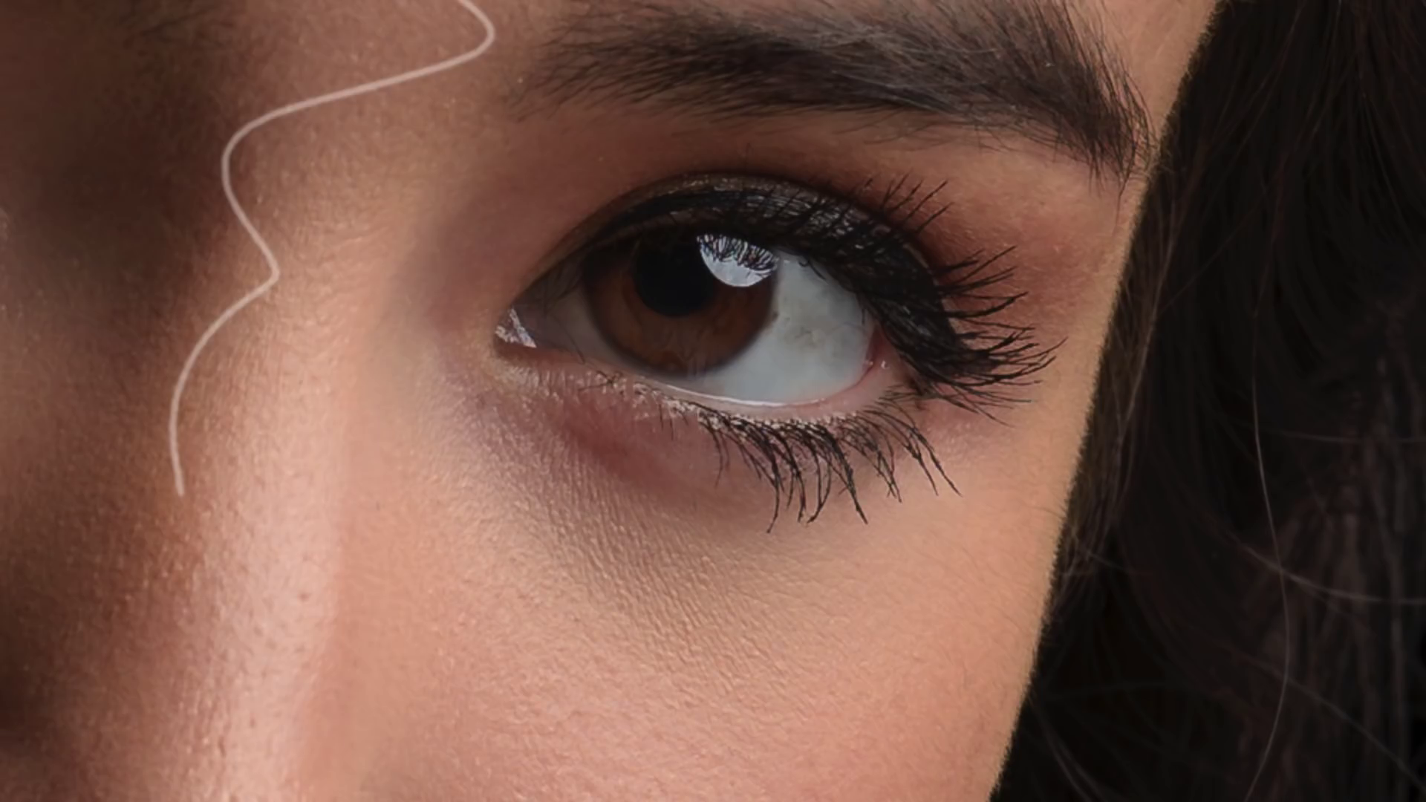
mouse_move(704, 421)
mouse_down()
mouse_move(725, 459)
mouse_move(707, 497)
mouse_up()
mouse_move(764, 534)
mouse_down()
mouse_move(783, 477)
mouse_move(766, 440)
mouse_up()
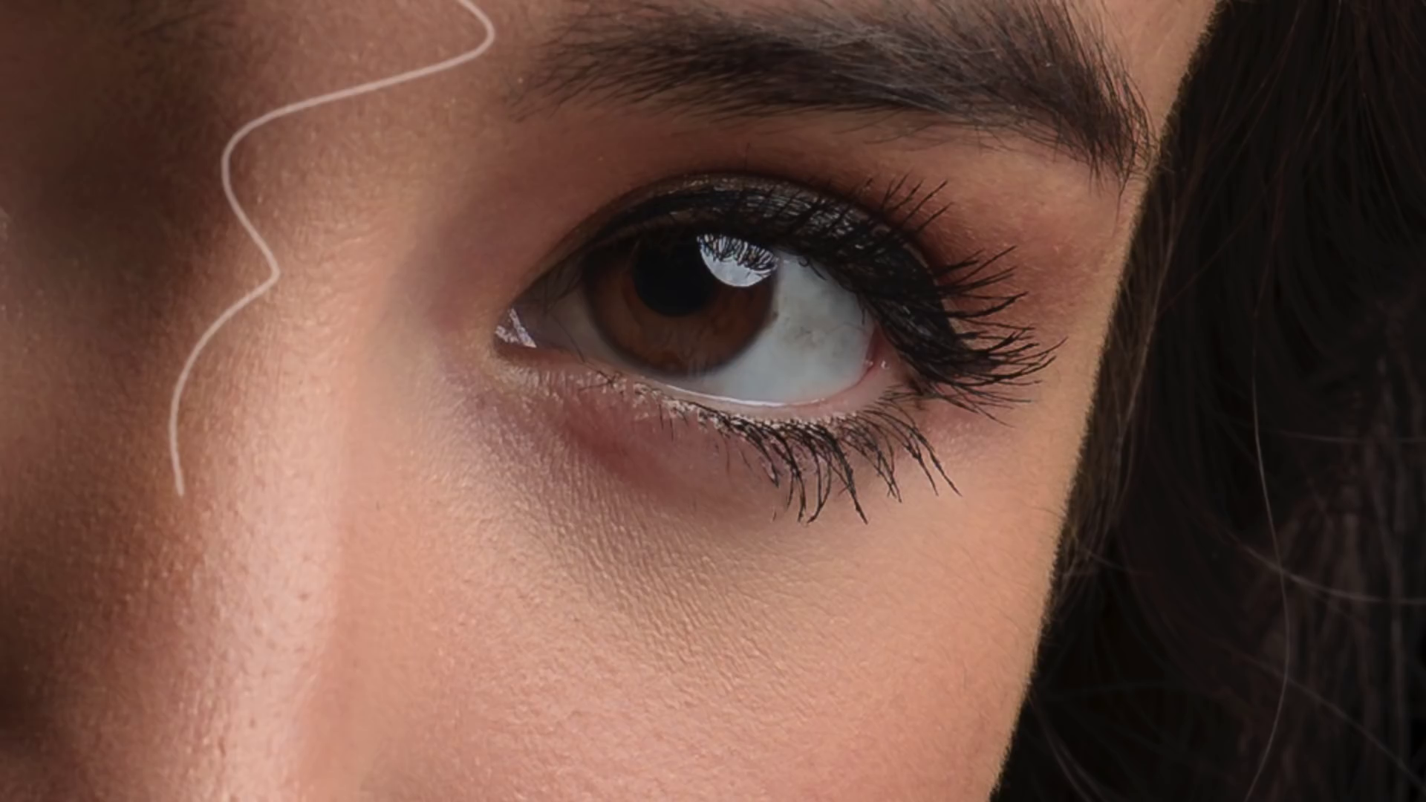
drag(961, 495, 913, 428)
key(ctrl+z)
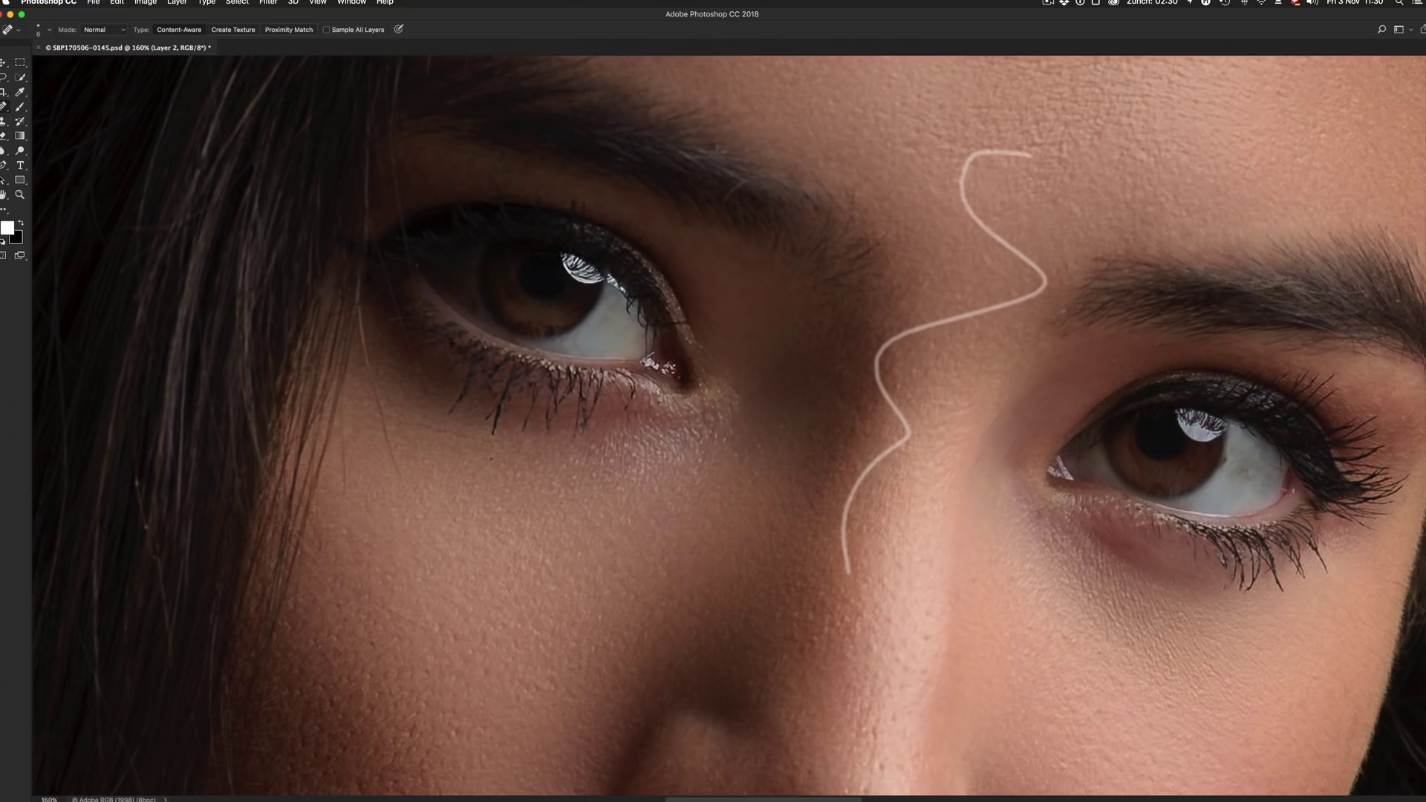
- Set the Brush tool's smoothing to 0% and paint a second white zigzag stroke between the eyebrows beside the first
key(super+minus)
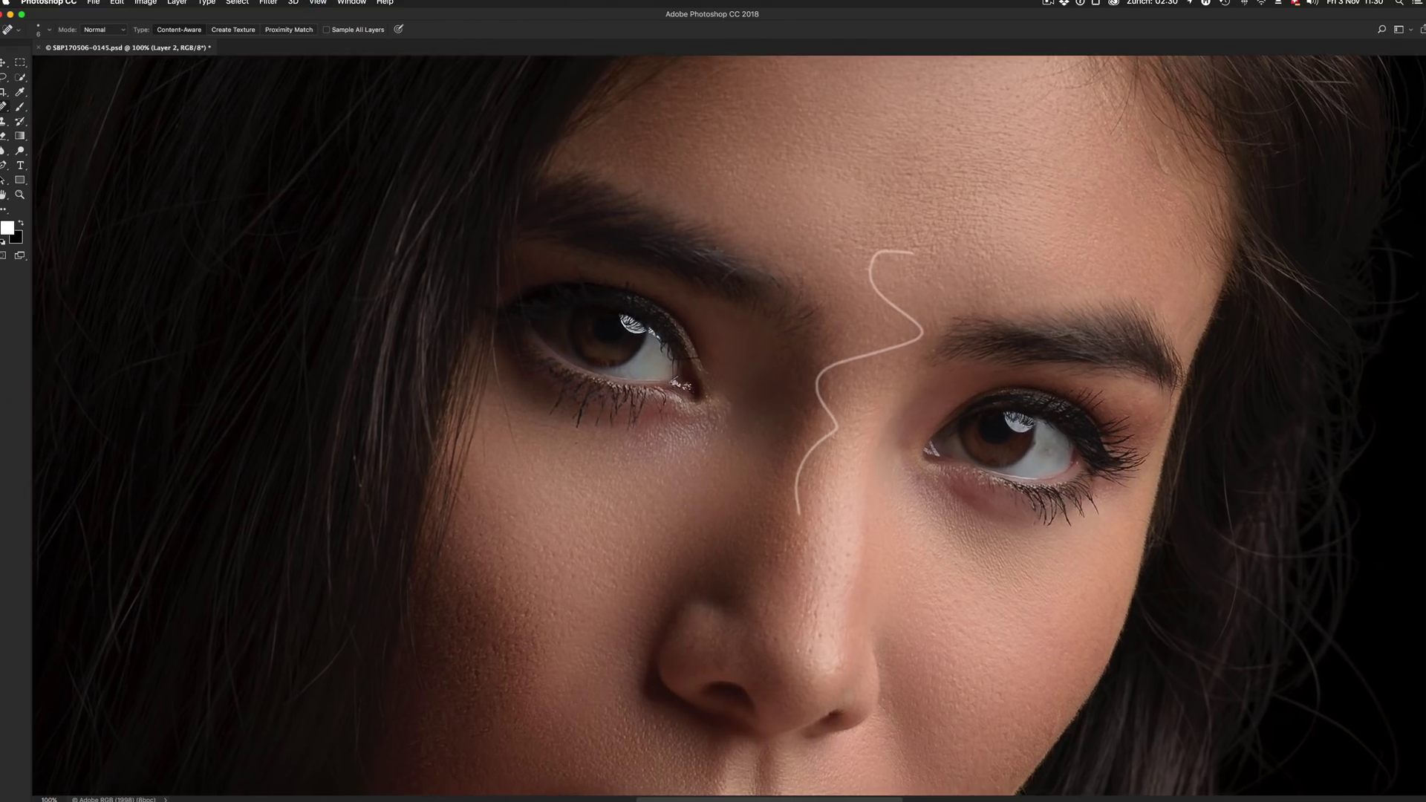
scroll(728, 425, right, 2)
scroll(728, 425, down, 1)
click(20, 106)
click(67, 104)
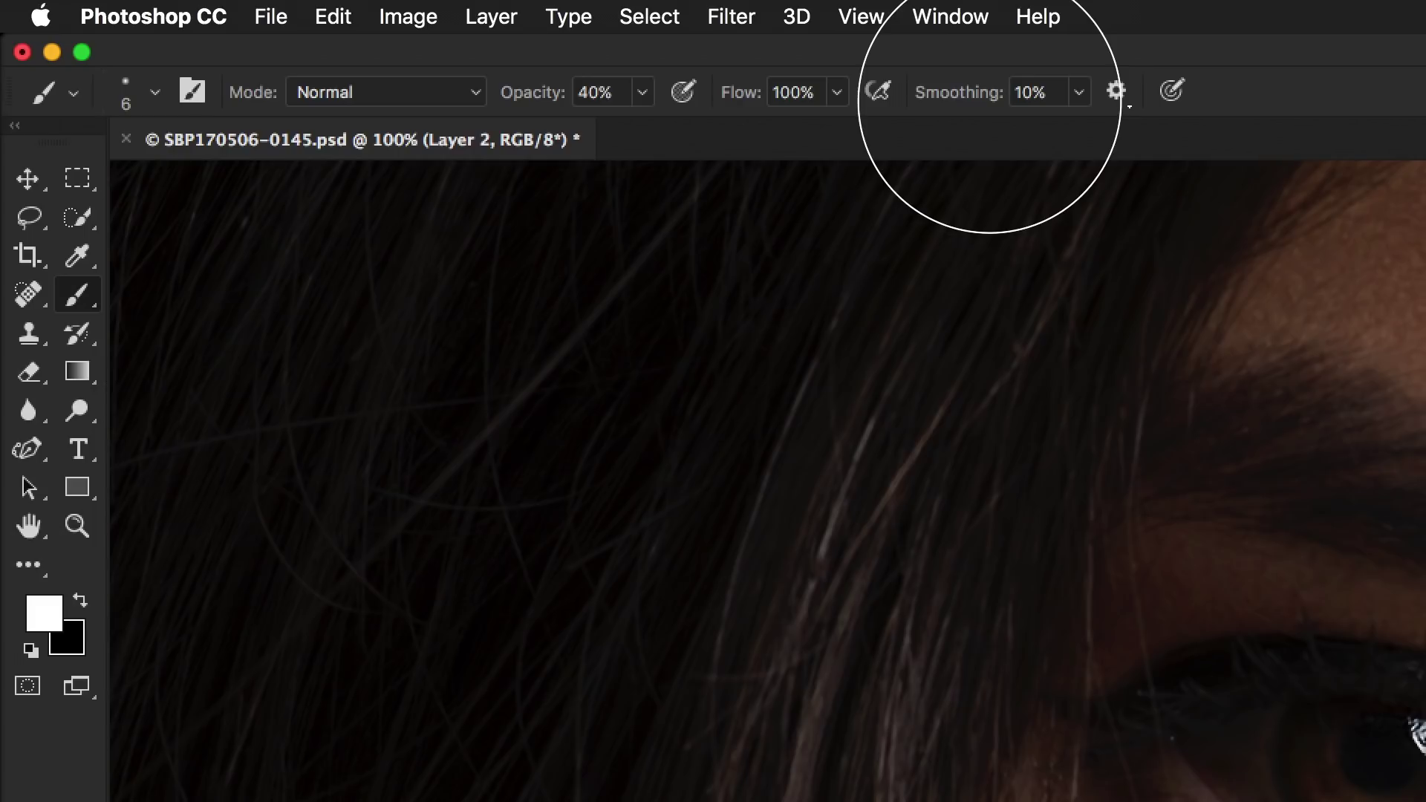
key(alt+0)
key(alt+0)
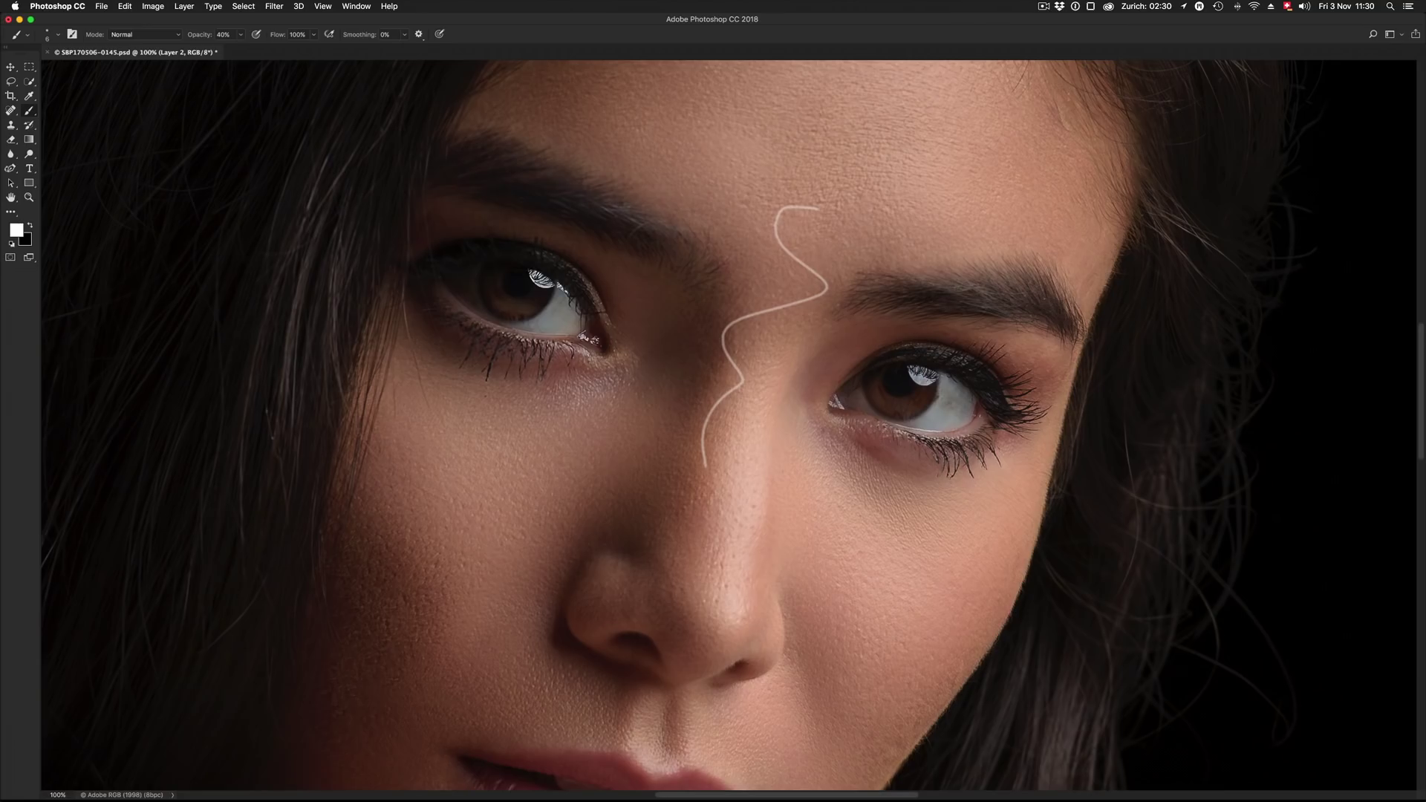
mouse_move(765, 191)
mouse_down()
mouse_move(694, 308)
mouse_move(690, 398)
mouse_up()
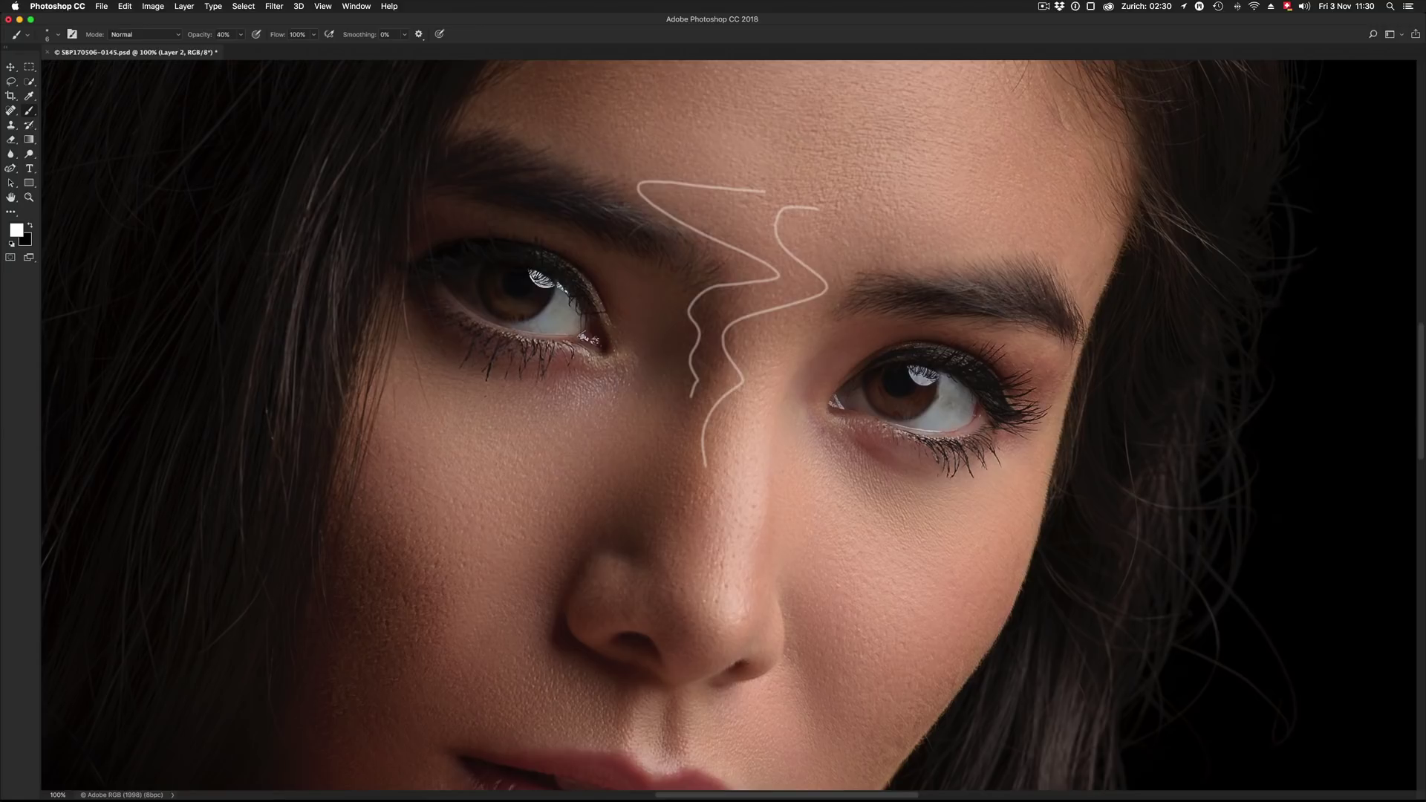
- Paint over the inner lower lashes of the shadowed eye with the Spot Healing Brush
right_click(11, 110)
click(74, 110)
scroll(570, 383, up, 5)
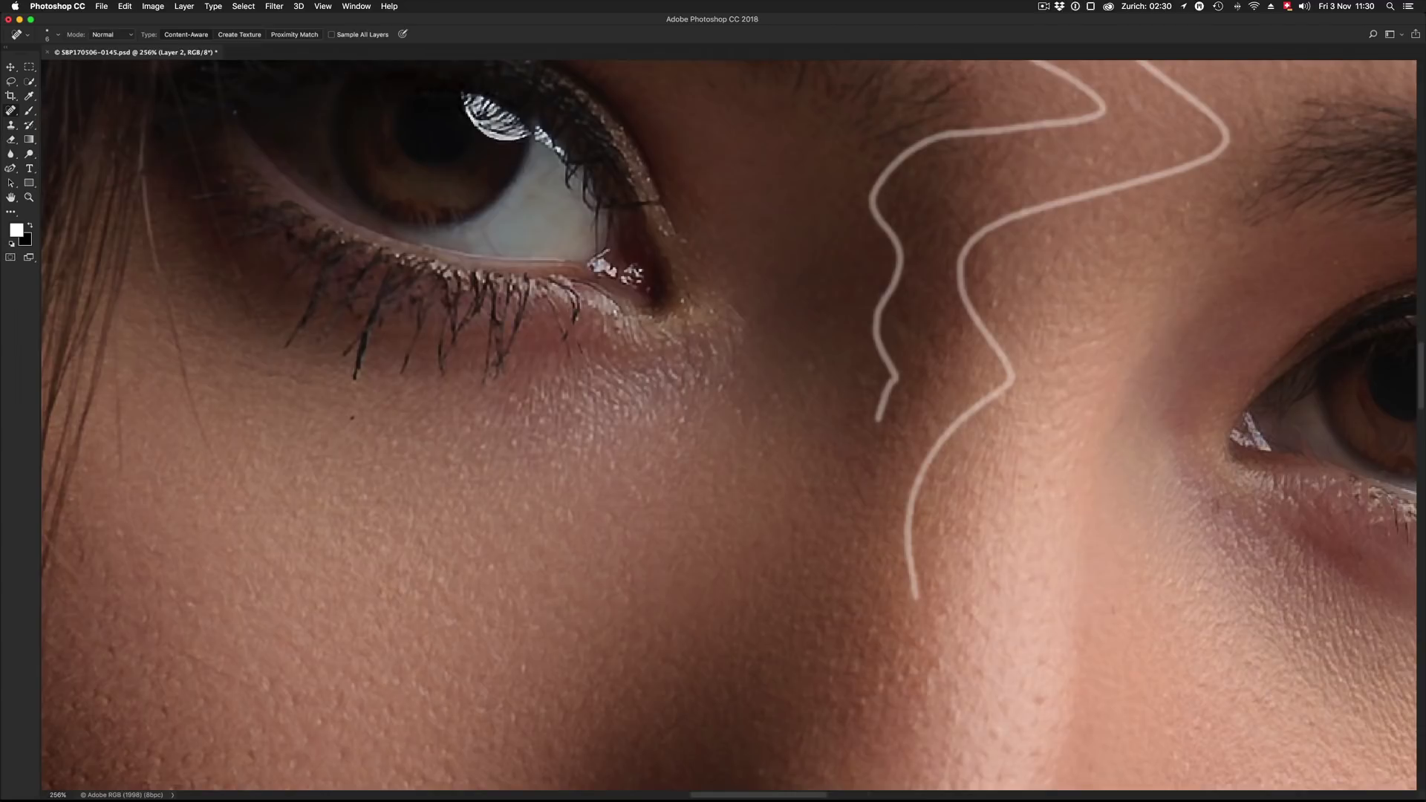
mouse_move(549, 296)
mouse_down()
mouse_move(566, 338)
mouse_move(577, 310)
mouse_move(561, 280)
mouse_move(492, 347)
mouse_move(484, 396)
mouse_up()
key(super+1)
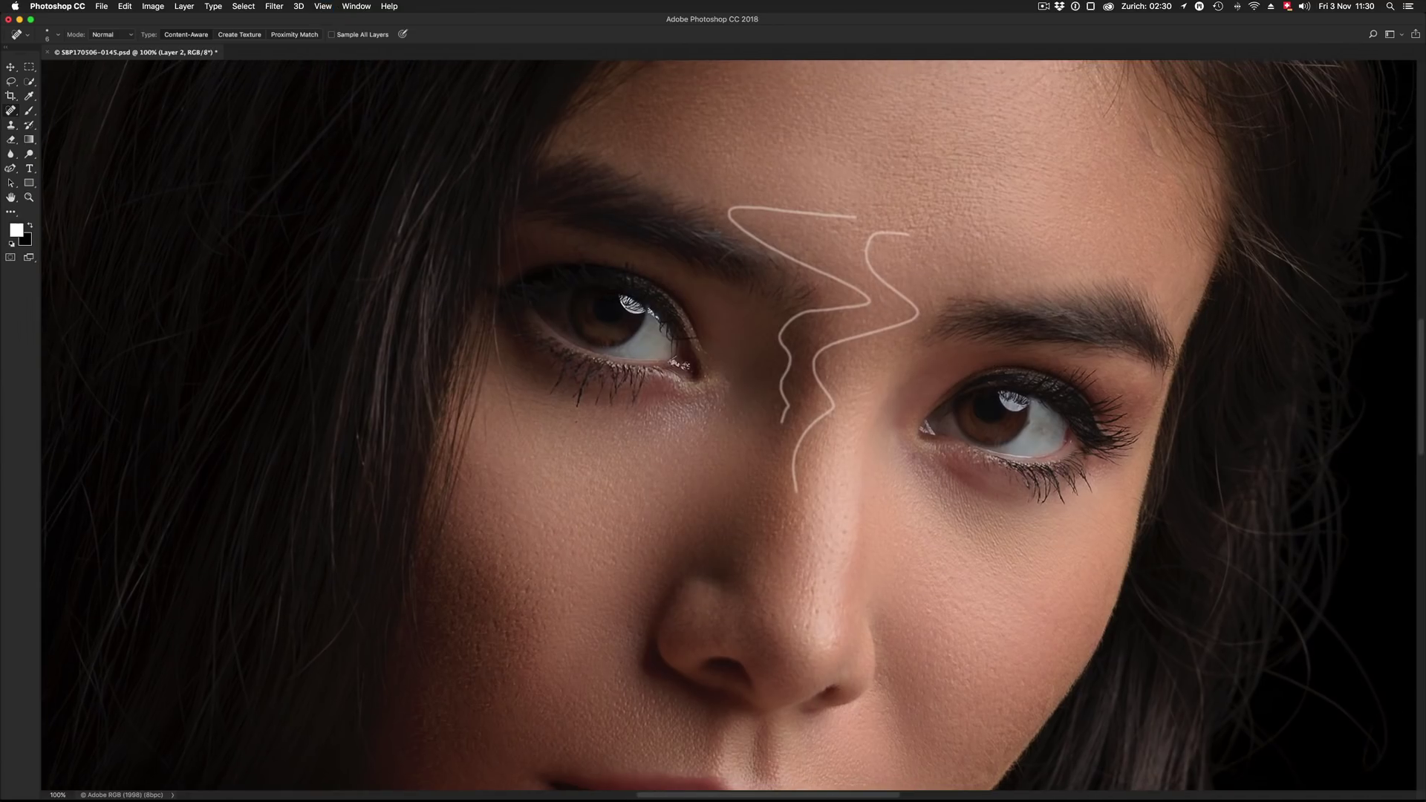
- Make the Brush tool active and quit the application
scroll(729, 425, right, 2)
scroll(728, 425, down, 1)
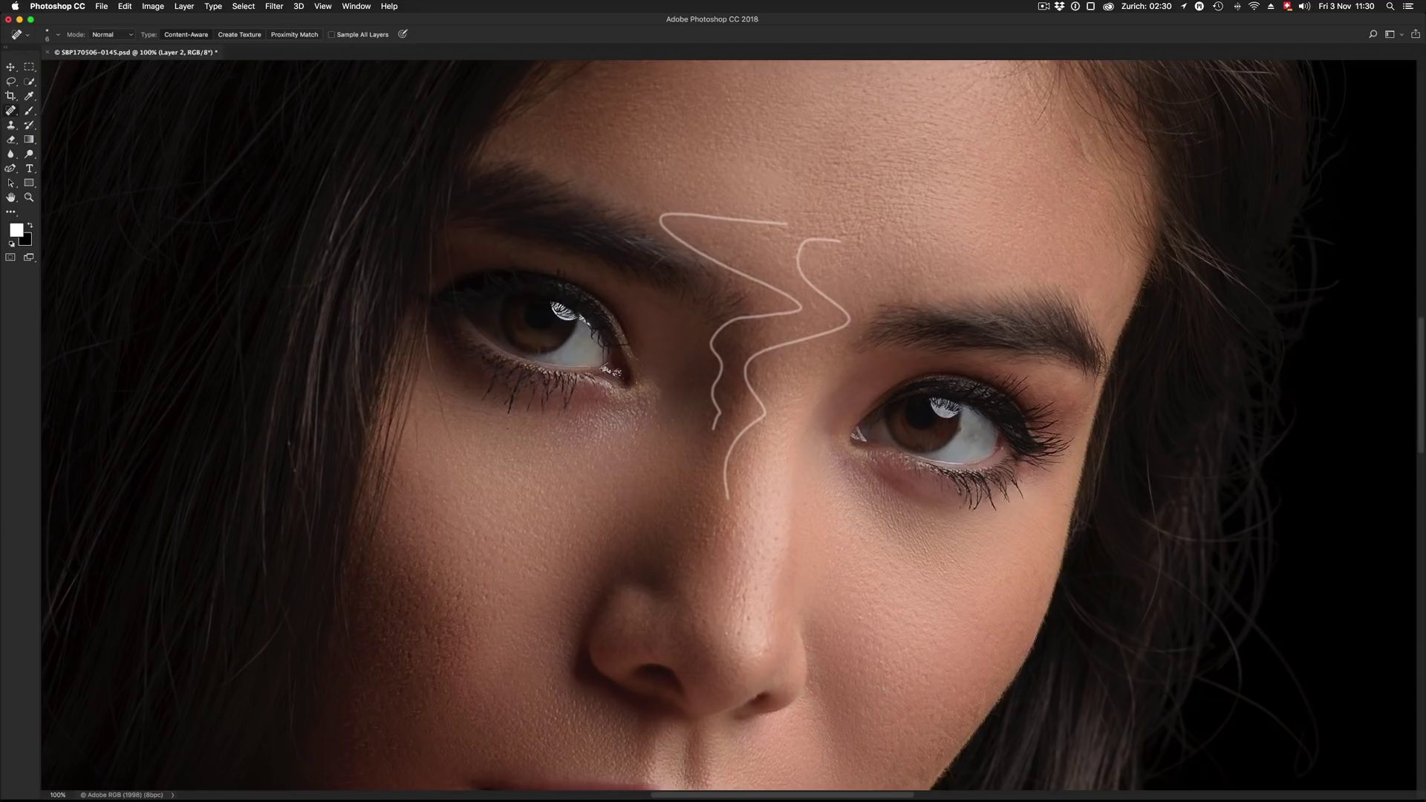
key(b)
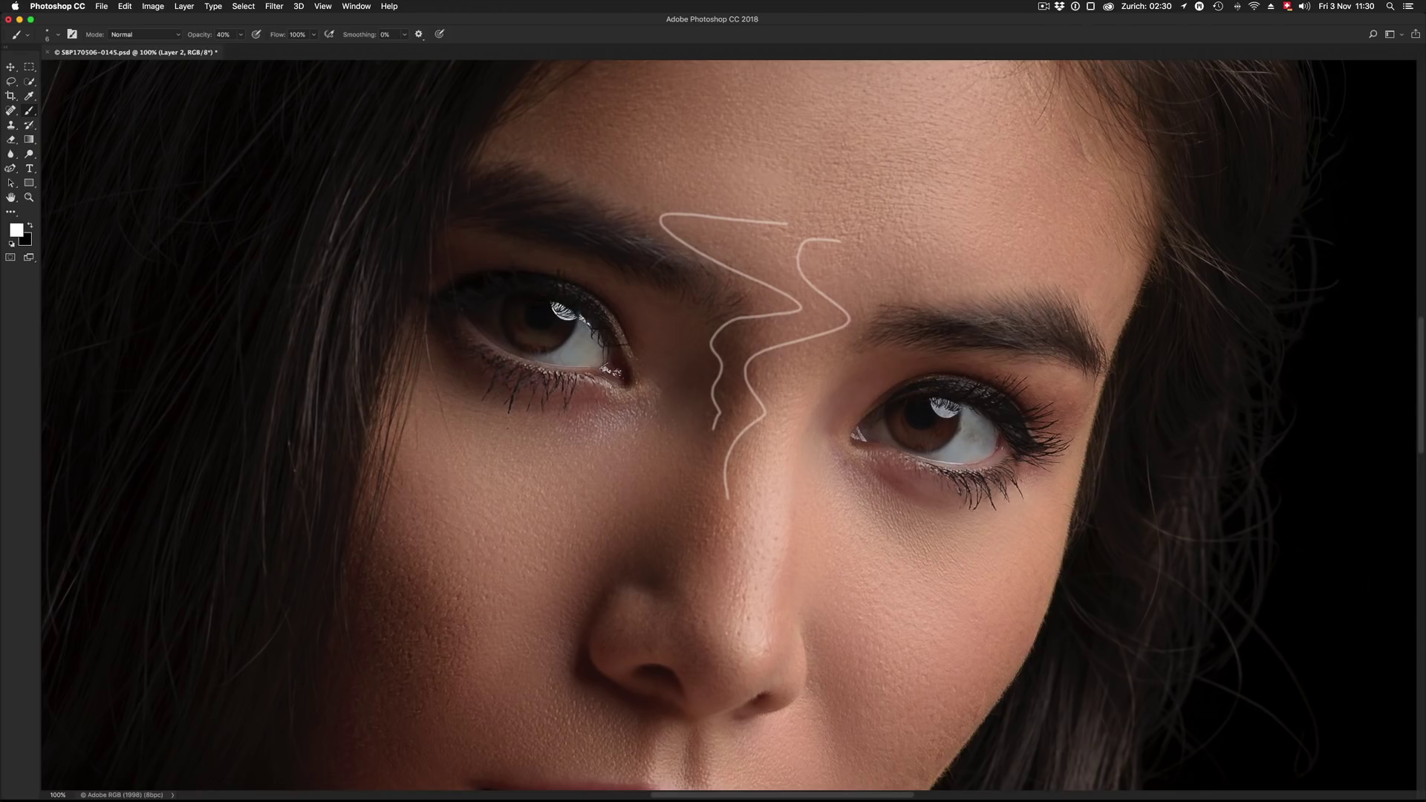
key(super+q)
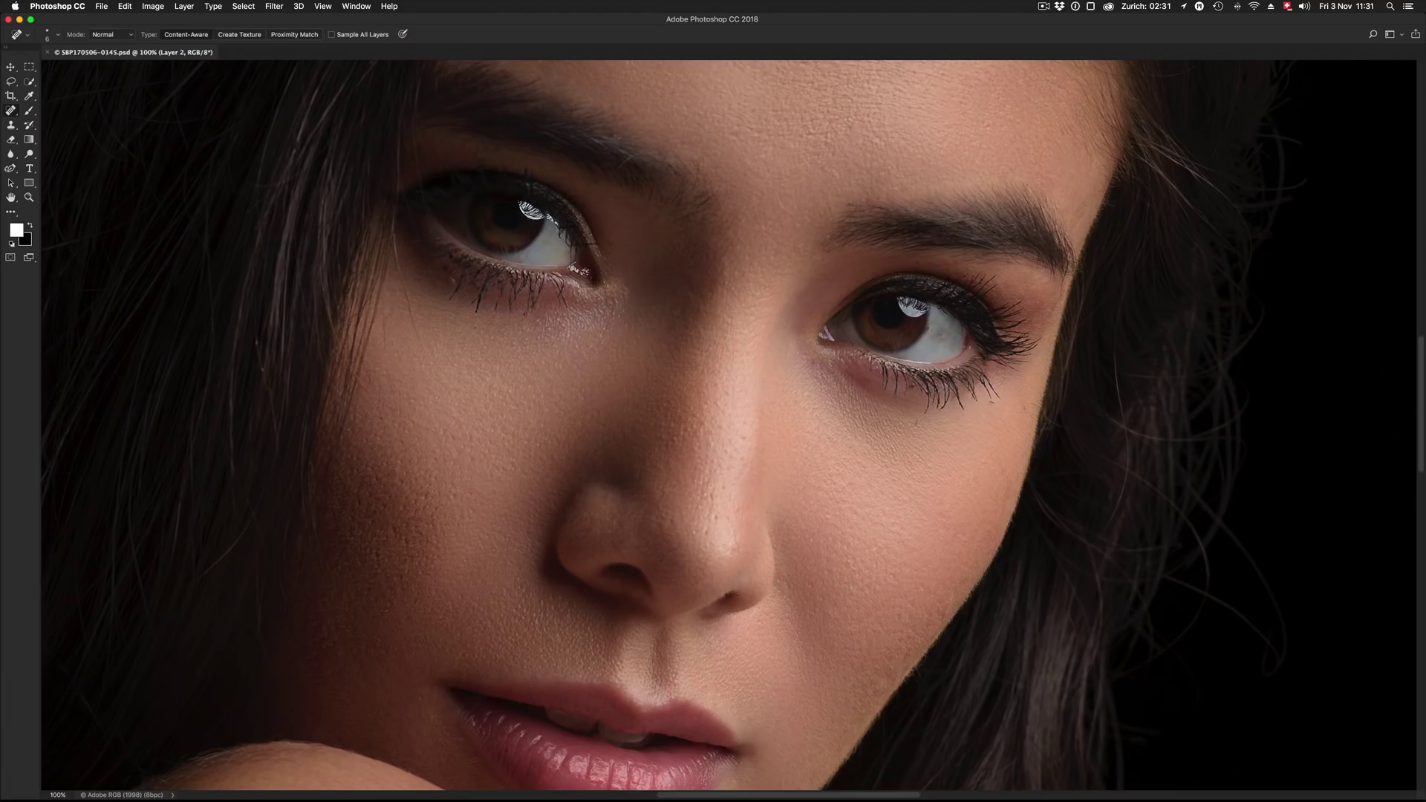
- Spot-heal the small specks below the brightly lit eye's lower lashes and the marks around the shadowed eye's lower lashes
mouse_move(921, 397)
mouse_down()
mouse_move(958, 397)
mouse_move(741, 297)
mouse_up()
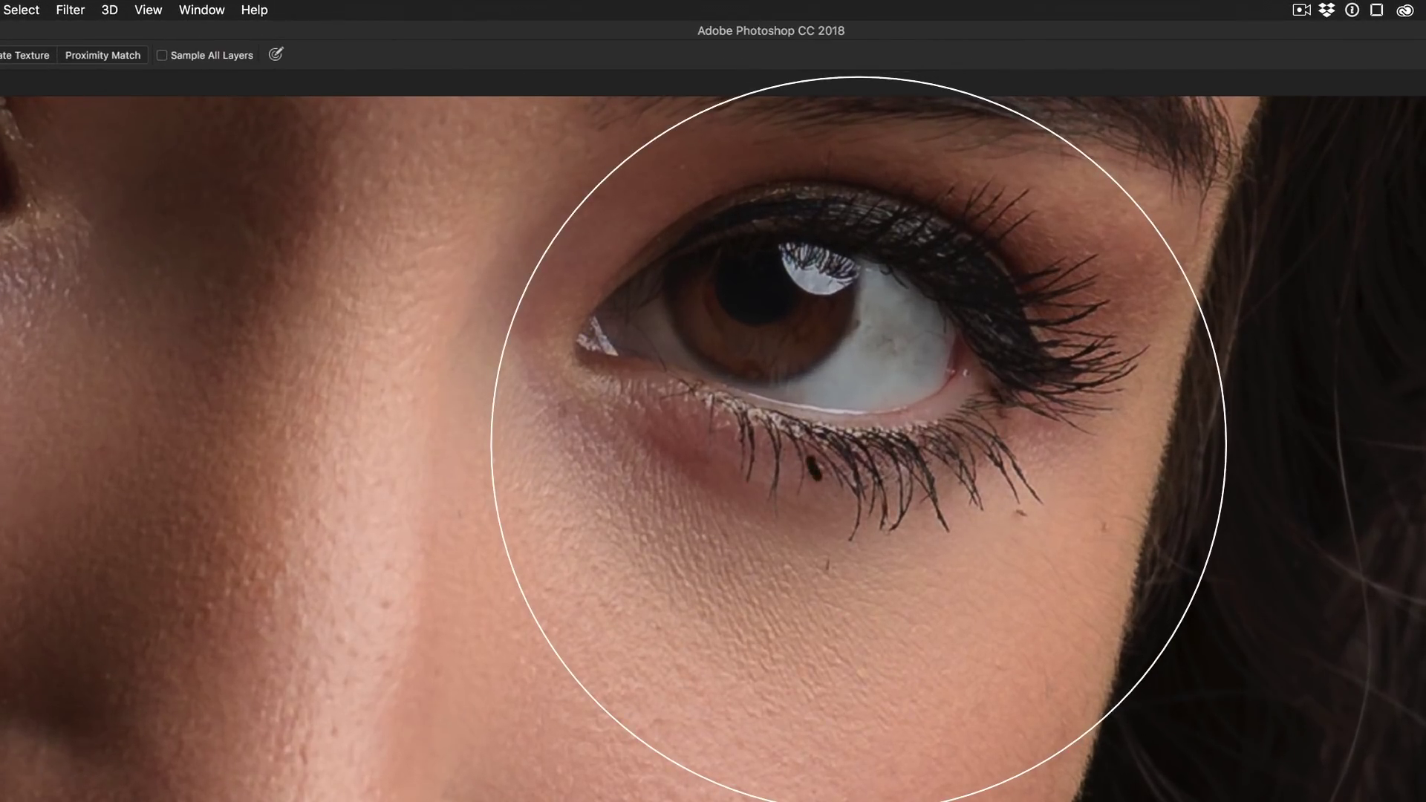
drag(814, 469, 818, 482)
click(1019, 511)
click(1103, 526)
key(bracketright)
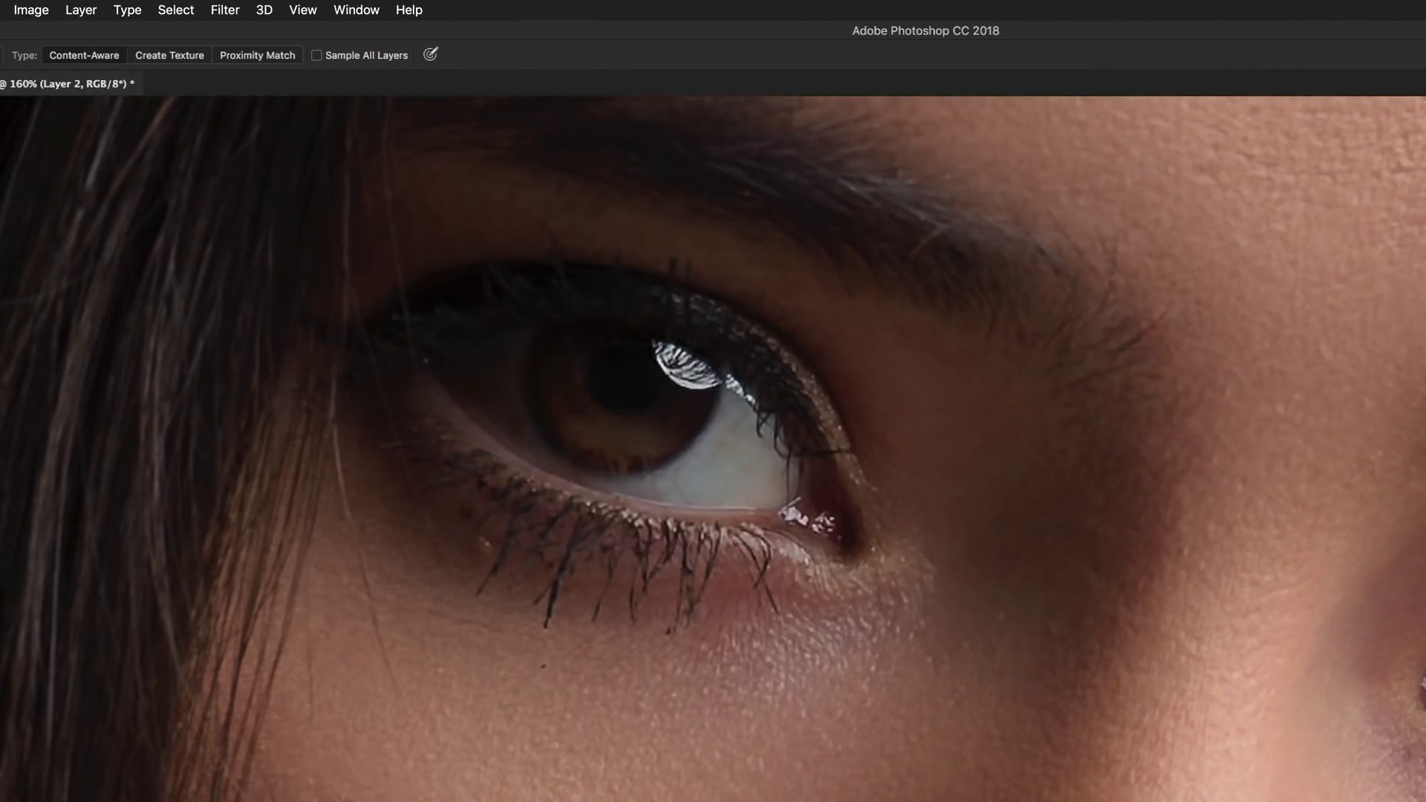
mouse_move(483, 559)
mouse_down()
mouse_move(462, 508)
mouse_move(464, 519)
mouse_up()
click(669, 631)
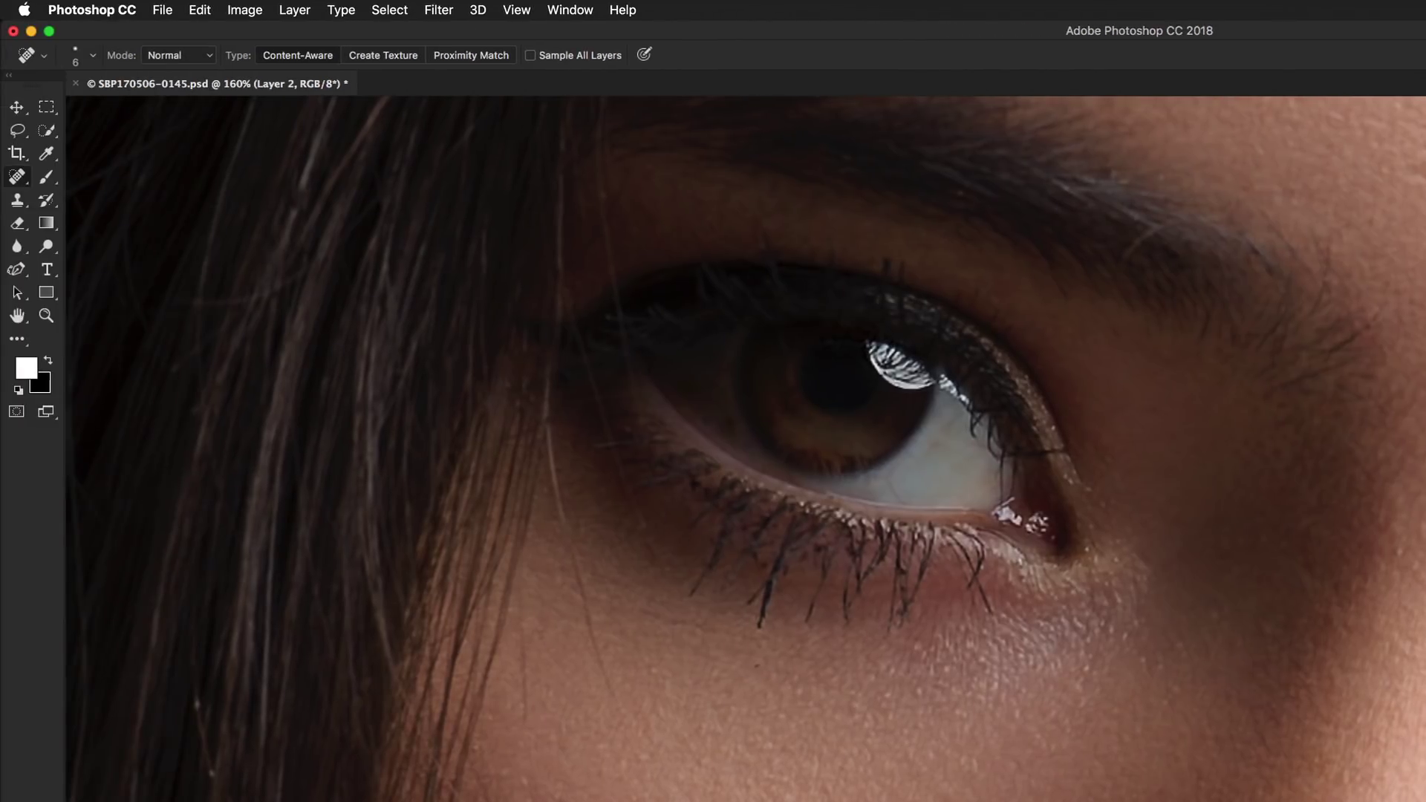
- Enlarge the brush and paint a thicker white zigzag from between the eyebrows down the nose with smoothing at 0%
scroll(732, 448, right, 6)
scroll(731, 449, left, 2)
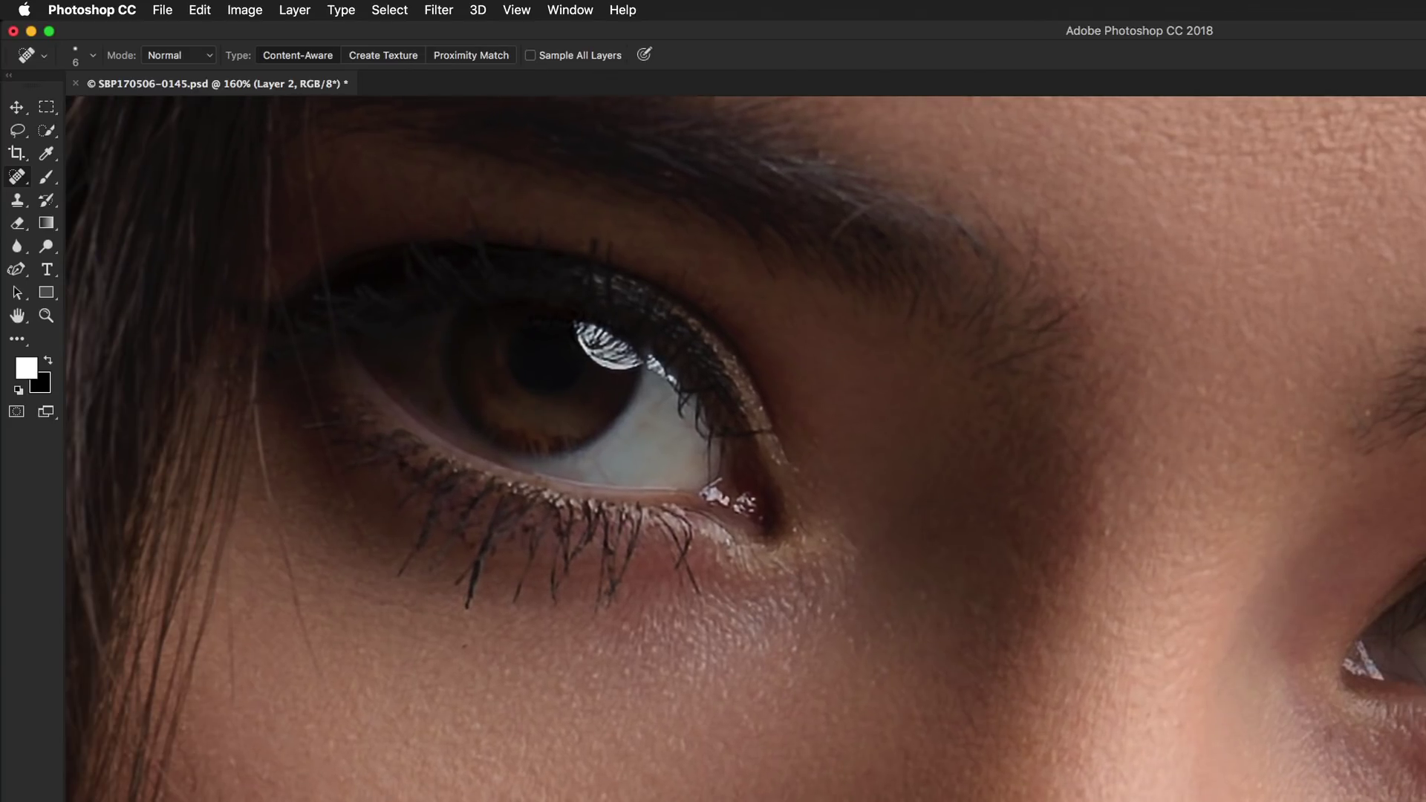
click(46, 176)
click(127, 174)
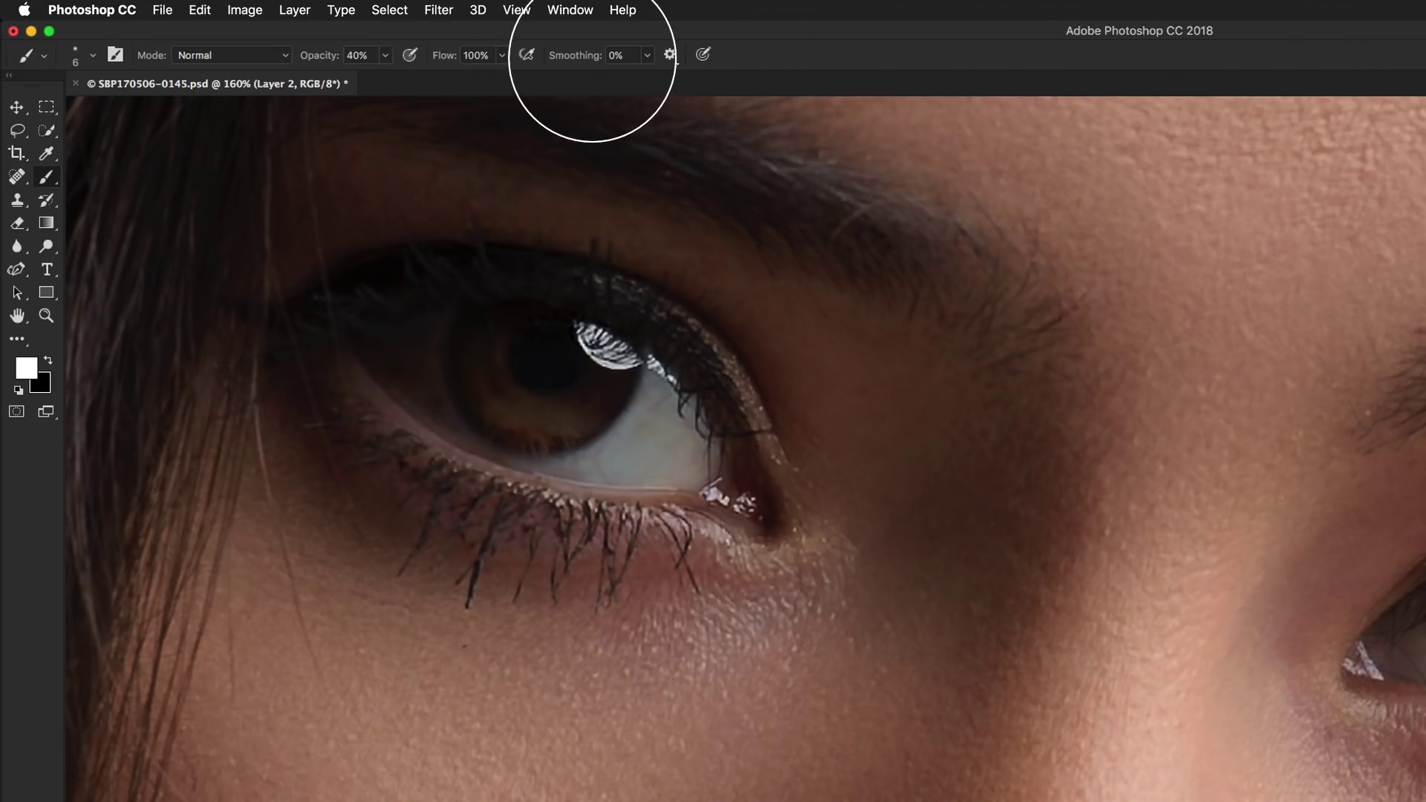
drag(1105, 417, 1125, 418)
mouse_move(1304, 211)
mouse_down()
mouse_move(1257, 223)
mouse_move(1071, 591)
mouse_up()
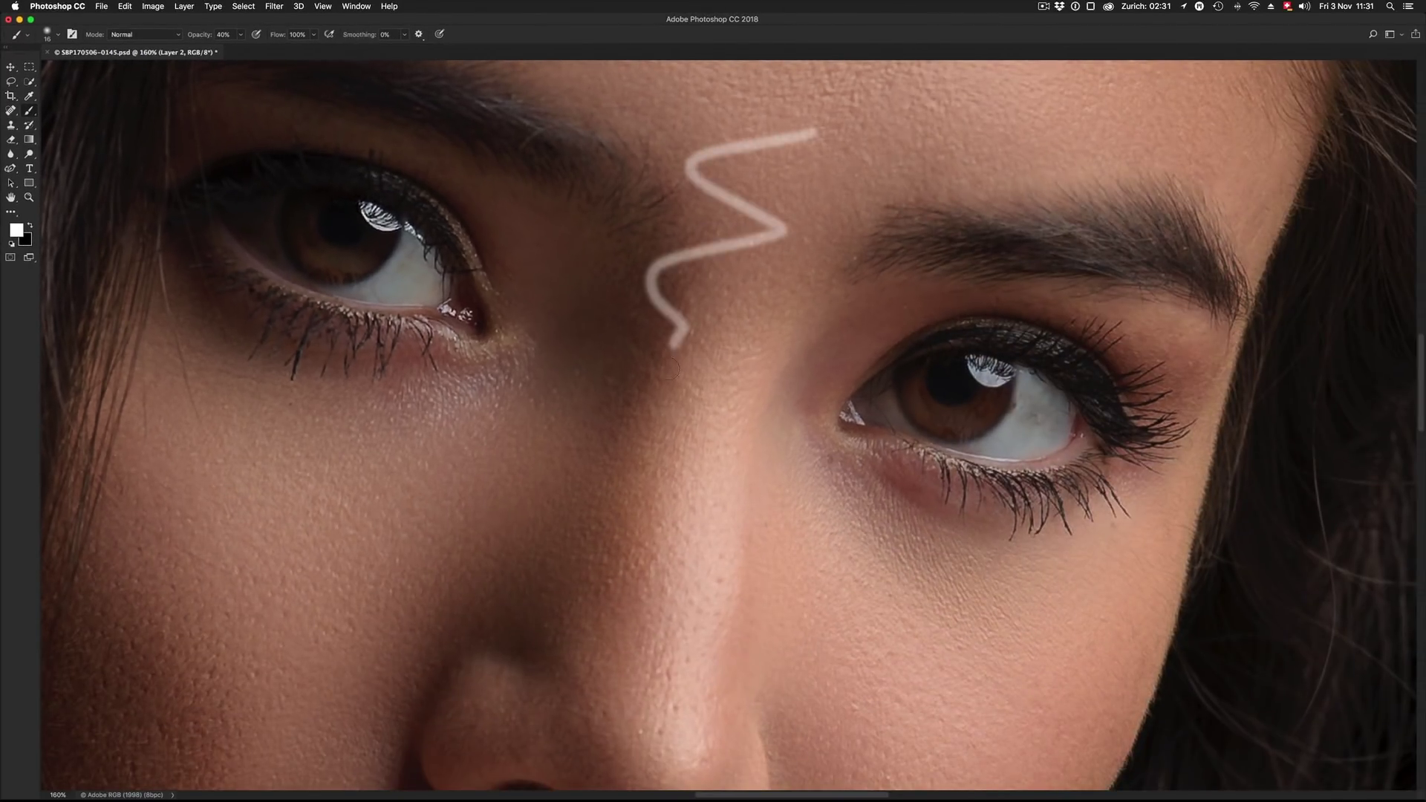
drag(670, 367, 635, 542)
- Paint over individual lower lashes of the shadowed eye with the Spot Healing Brush
key(j)
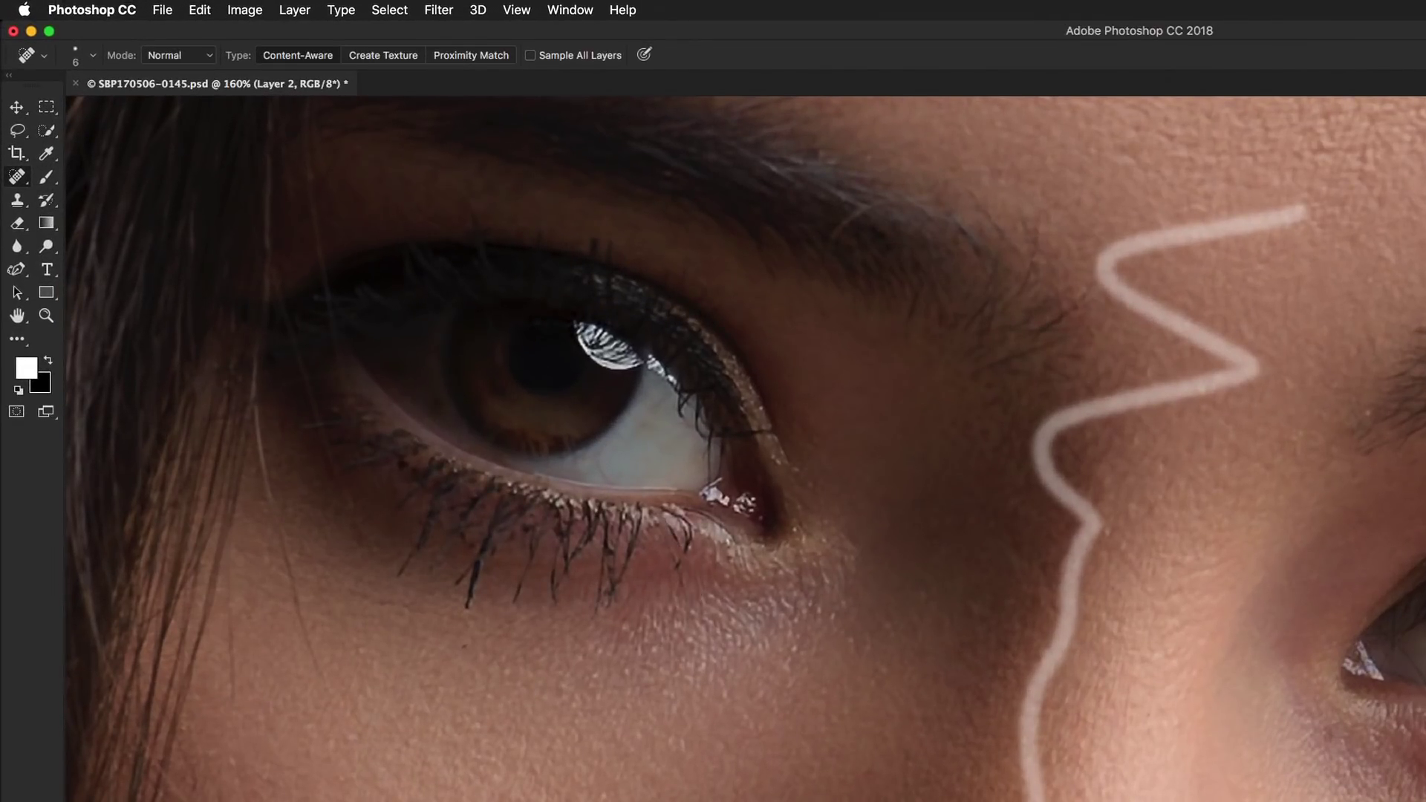
mouse_move(677, 569)
mouse_down()
mouse_move(675, 510)
mouse_move(684, 559)
mouse_up()
drag(520, 575, 511, 615)
drag(476, 563, 467, 606)
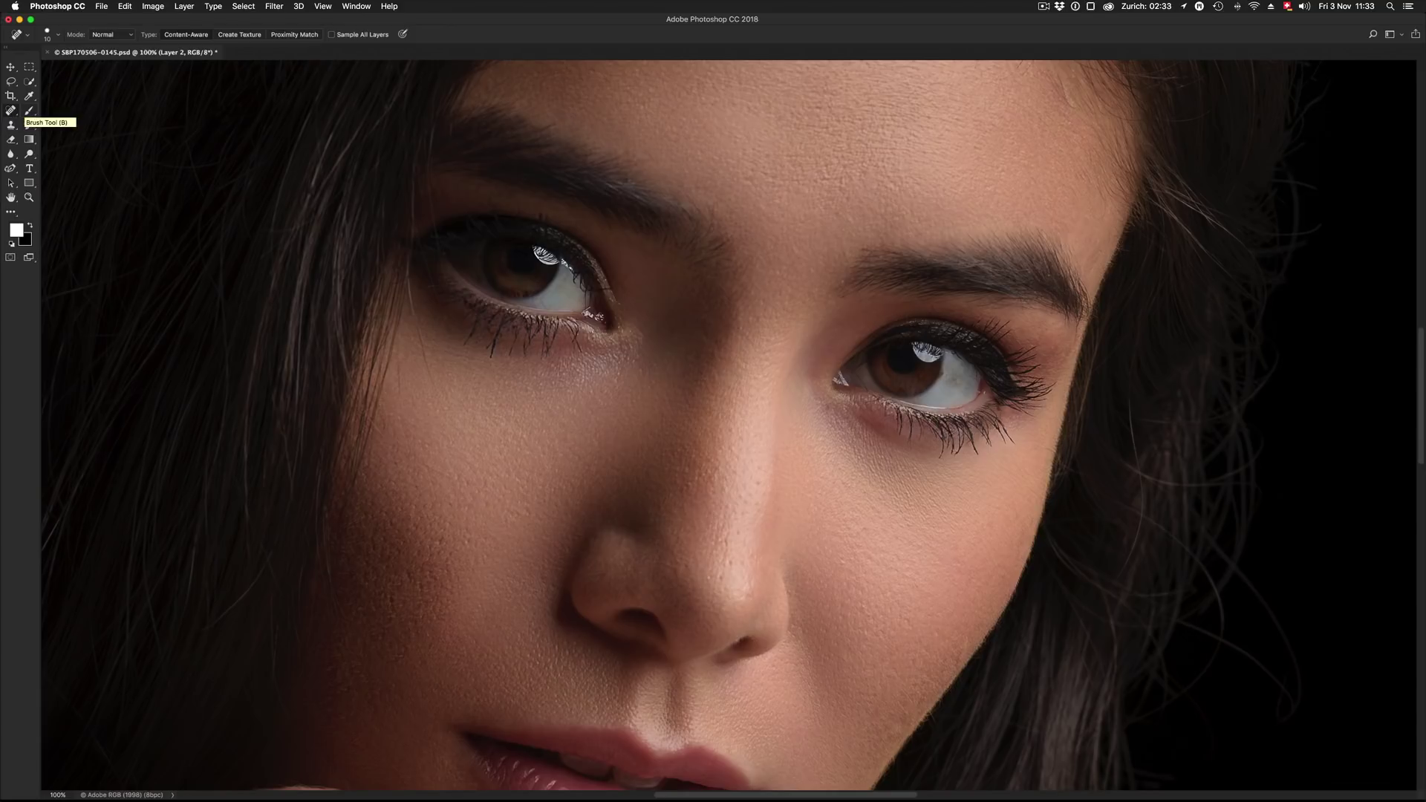
- Check the smoothing setting of the Brush tool and return to the Spot Healing Brush
click(28, 111)
click(67, 110)
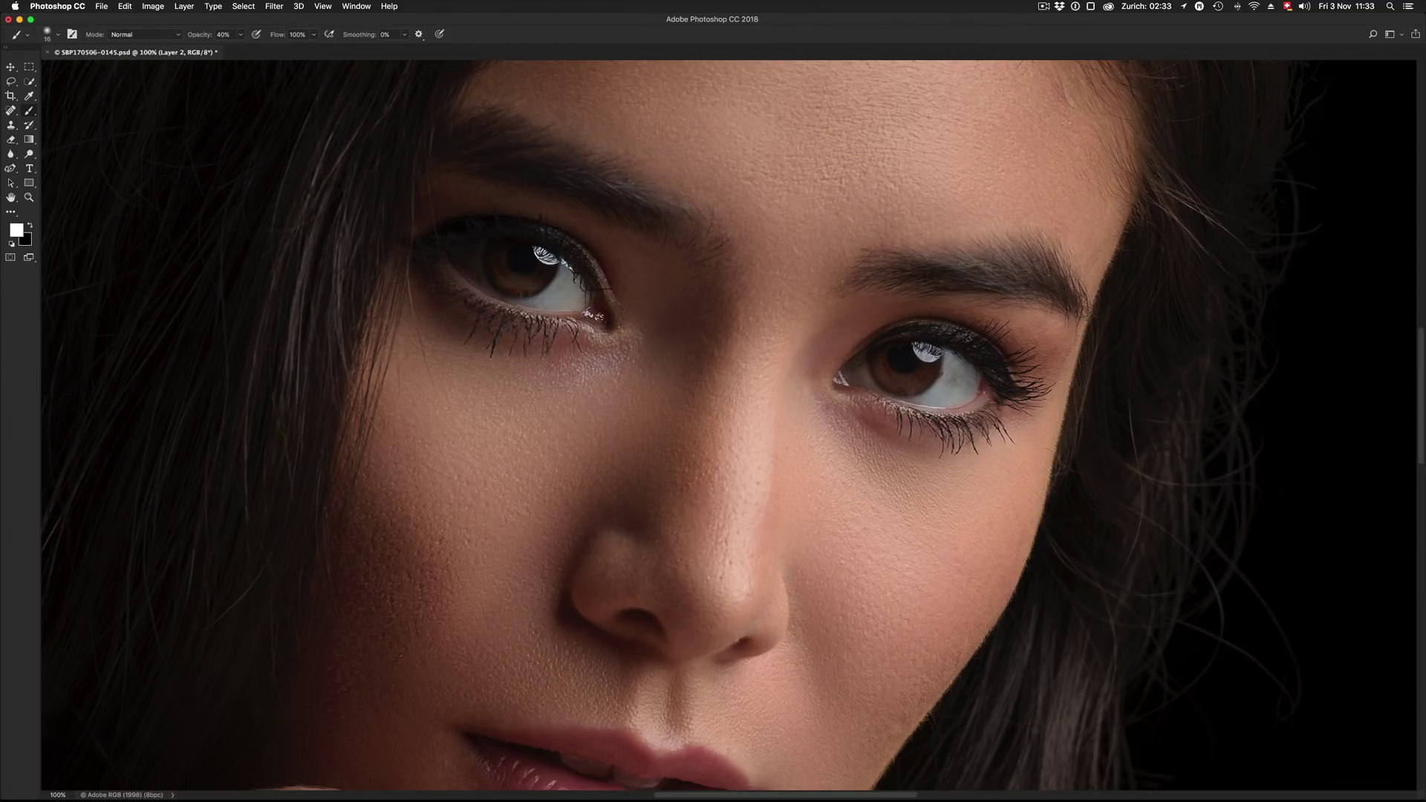
key(j)
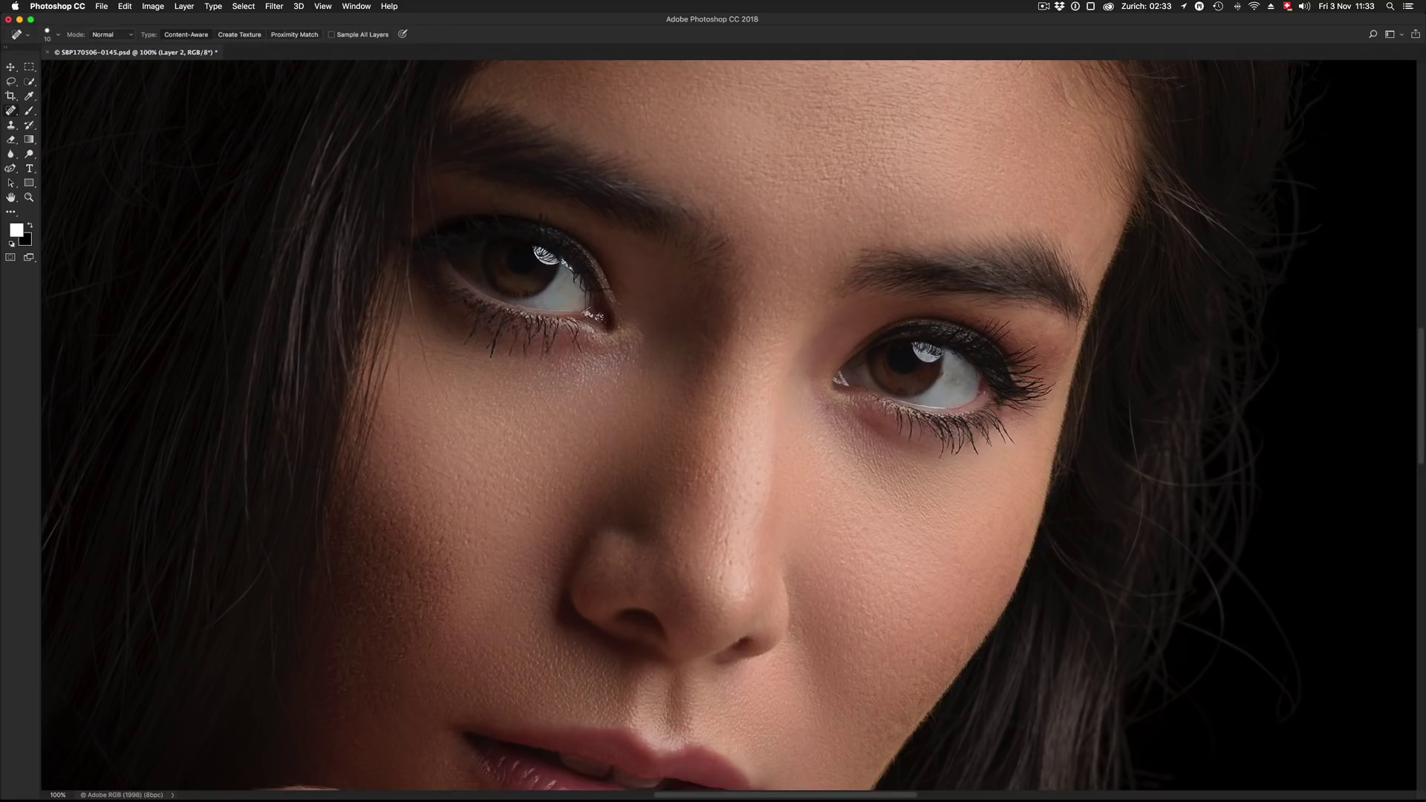